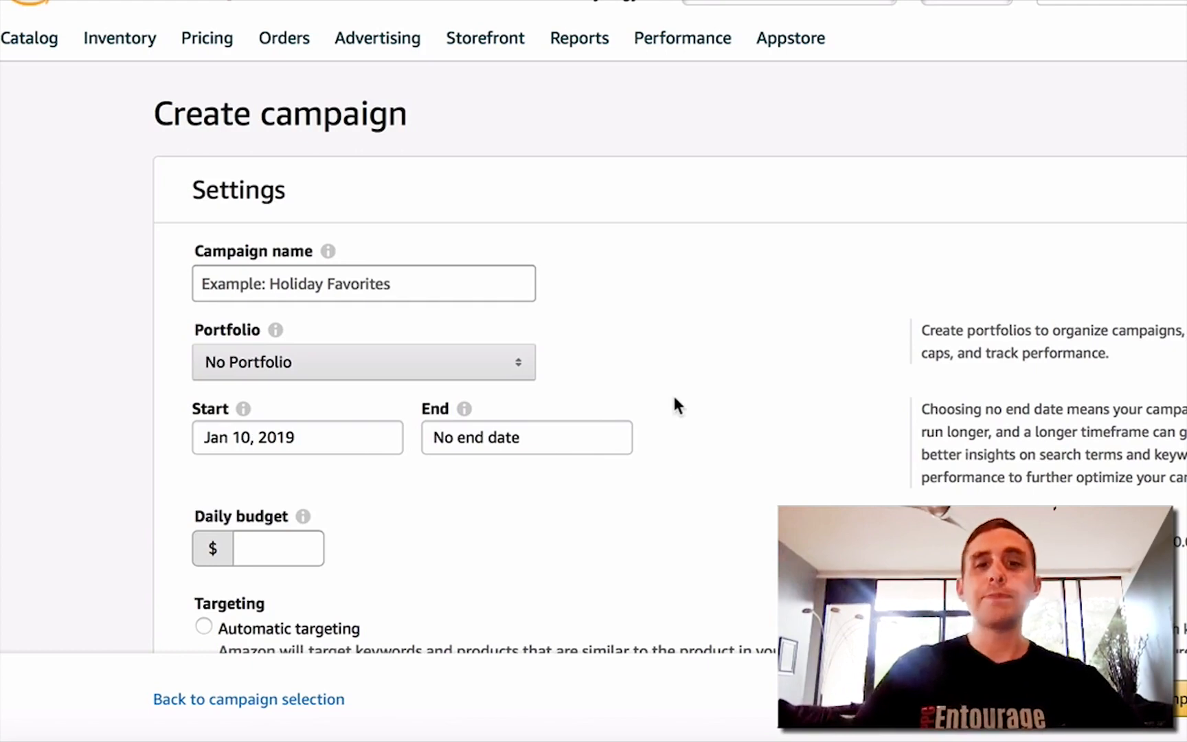
# Try automatic targeting for the campaign and return the selection to manual targeting
pyautogui.scroll(-5, 674, 397)
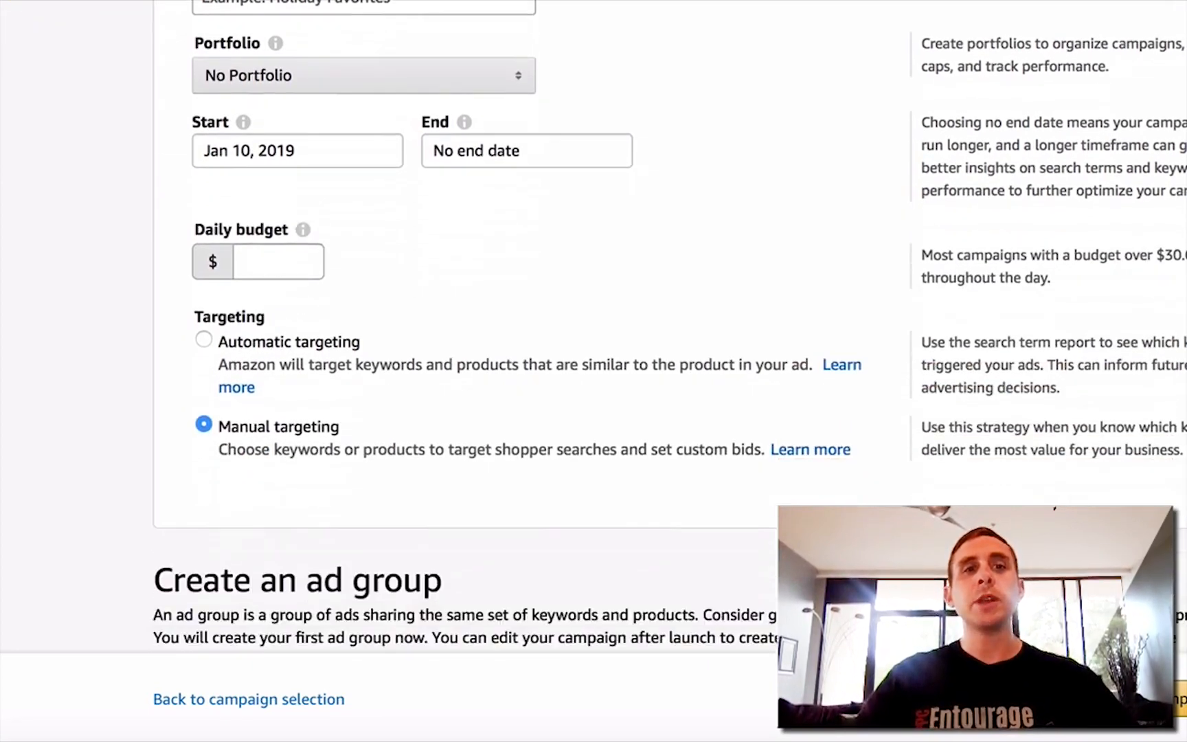
pyautogui.scroll(-3, 594, 327)
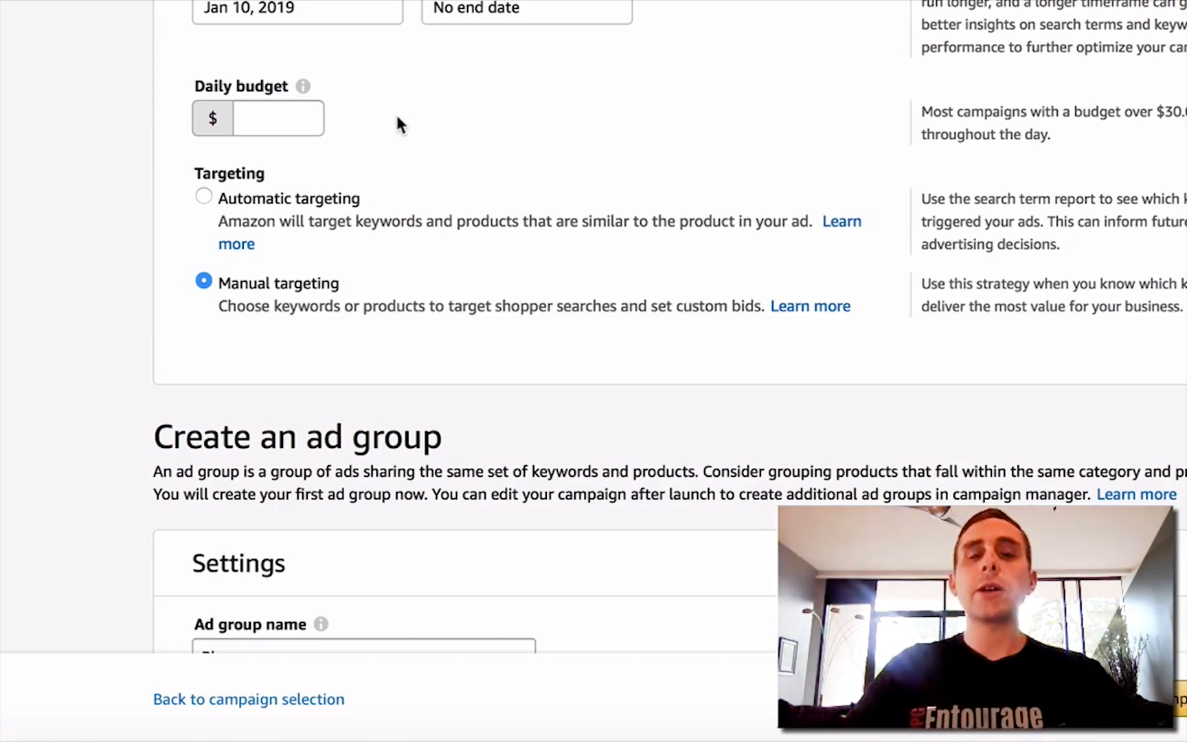
pyautogui.click(204, 197)
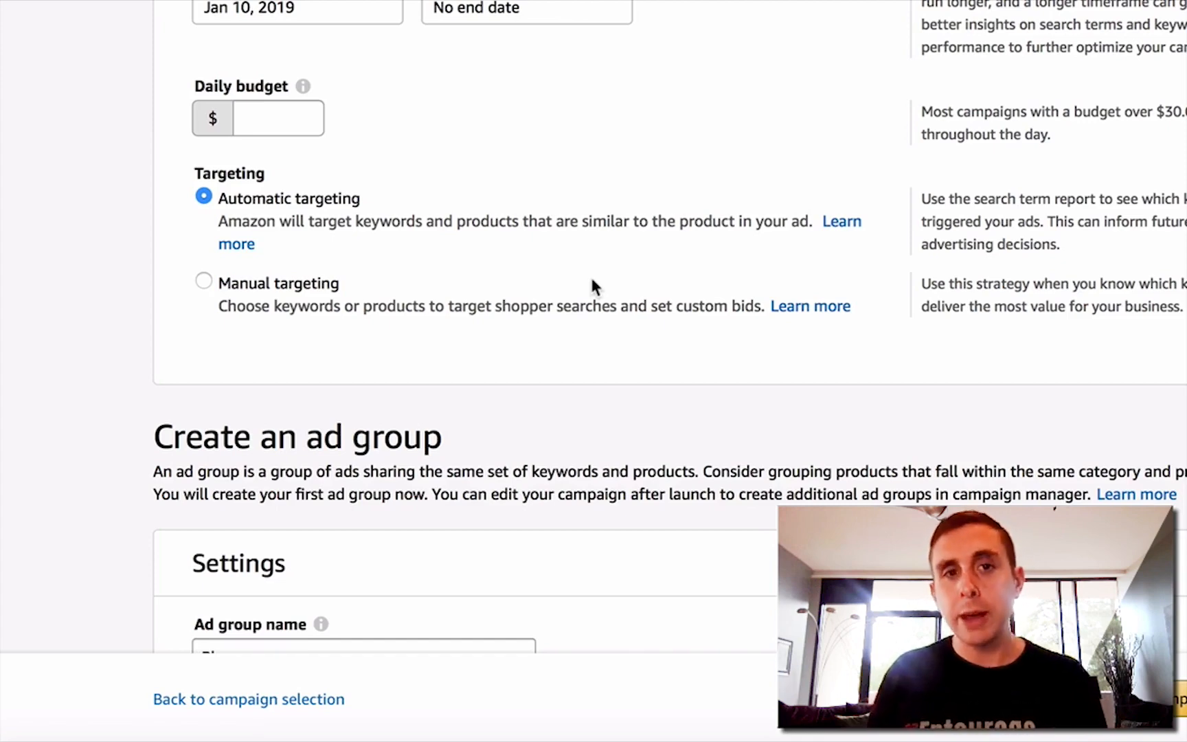
pyautogui.click(203, 281)
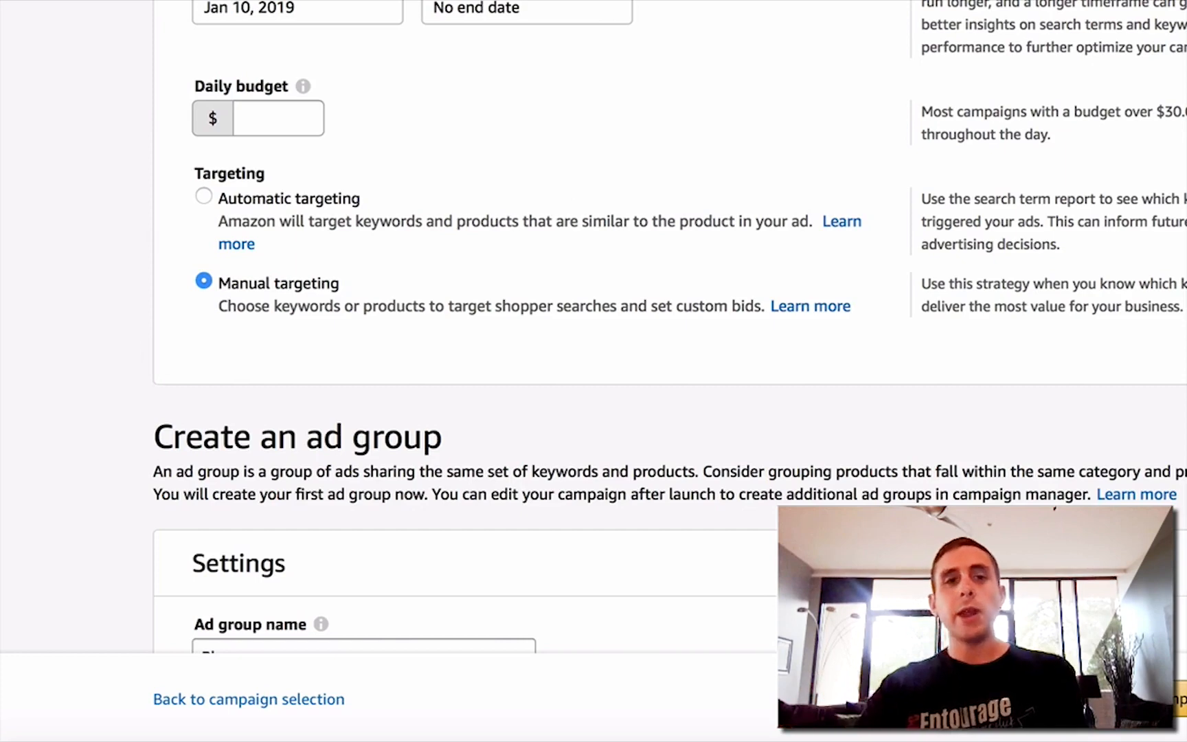
# Review the ad group name, the product selection and the campaign bidding strategy options
pyautogui.scroll(-1, 145, 338)
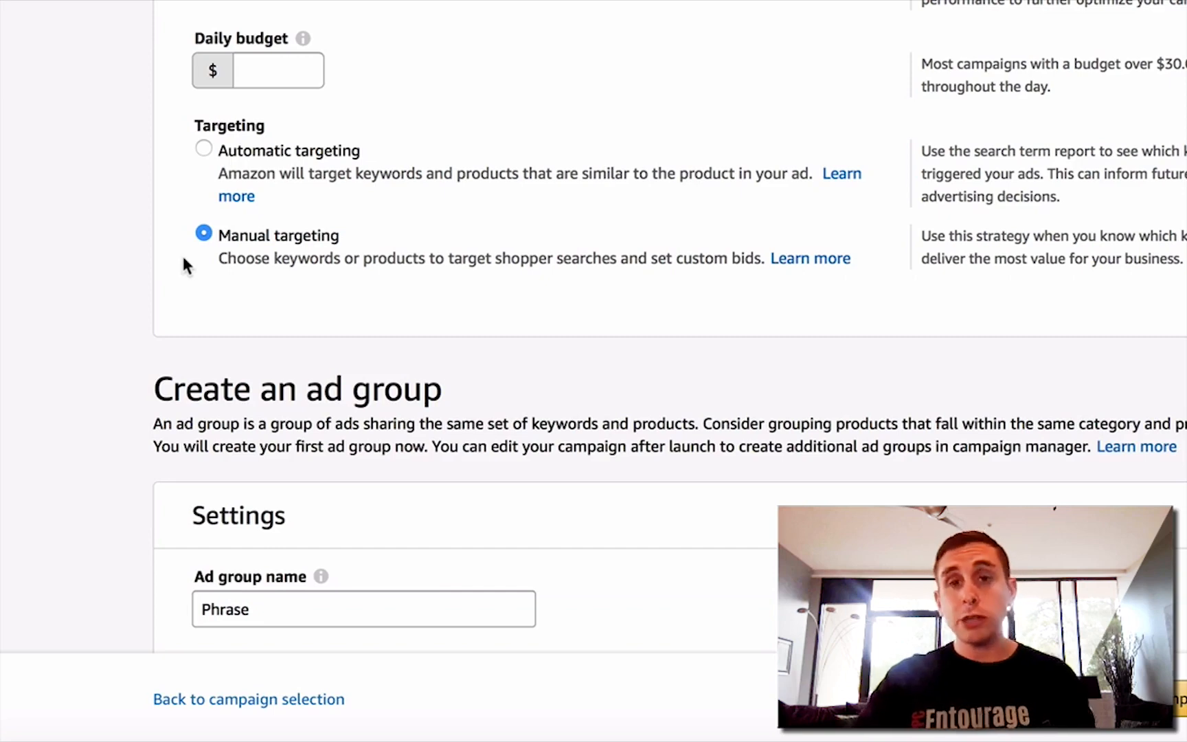
pyautogui.scroll(-5, 184, 265)
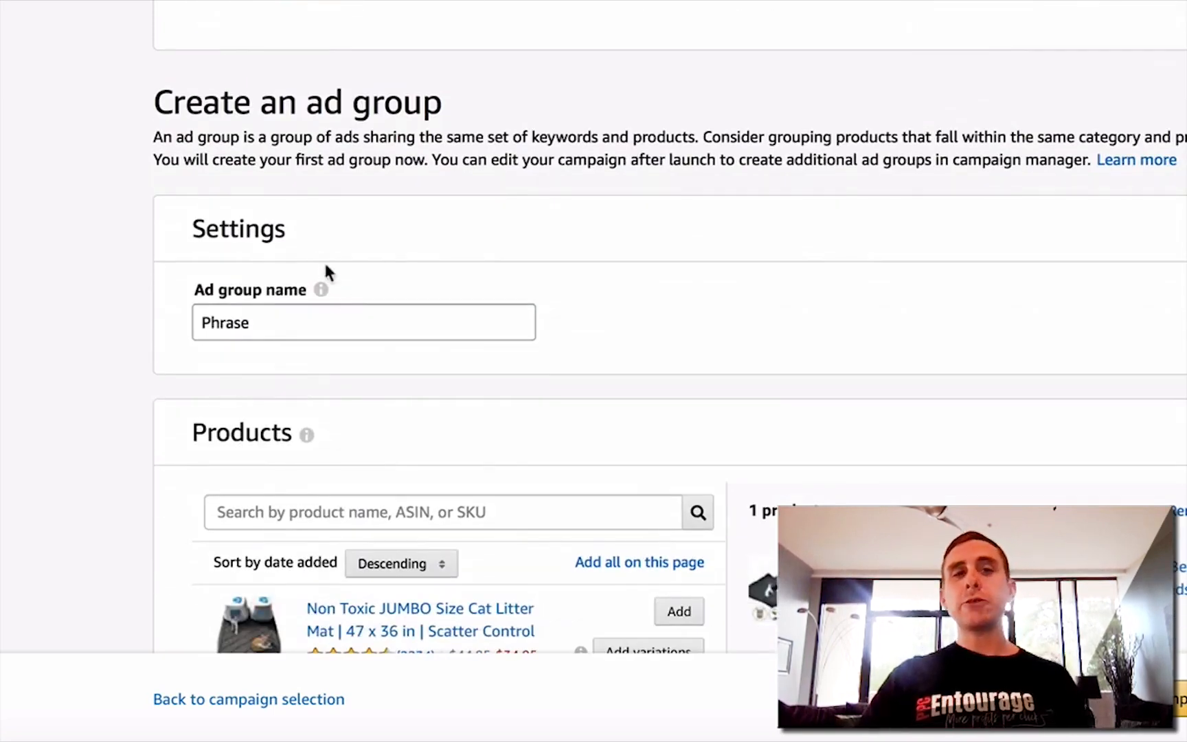
pyautogui.click(297, 319)
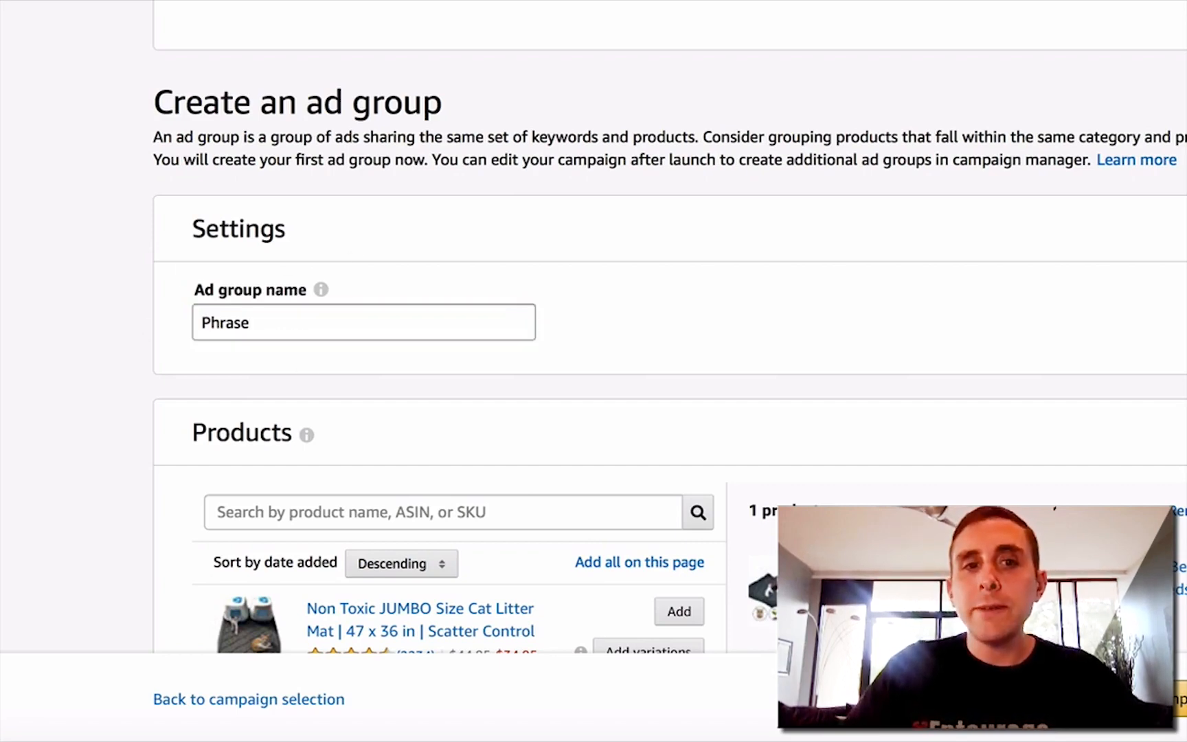
pyautogui.scroll(-3, 1094, 398)
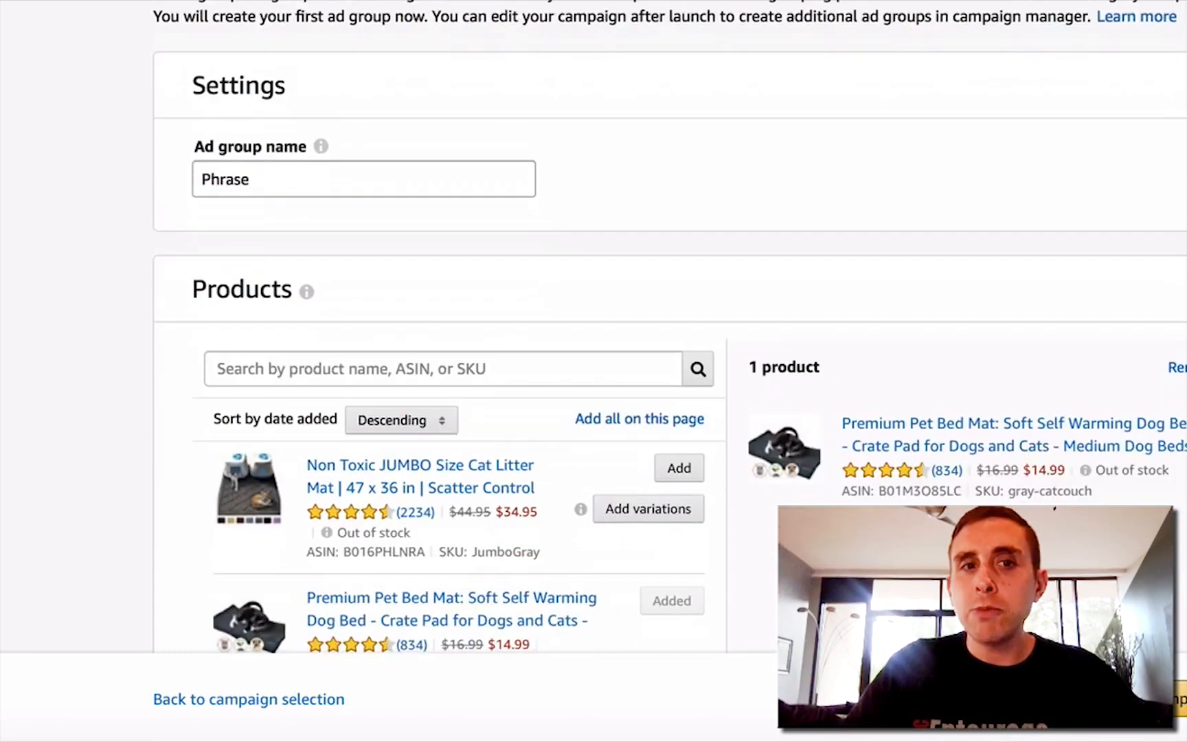
pyautogui.scroll(-4, 670, 343)
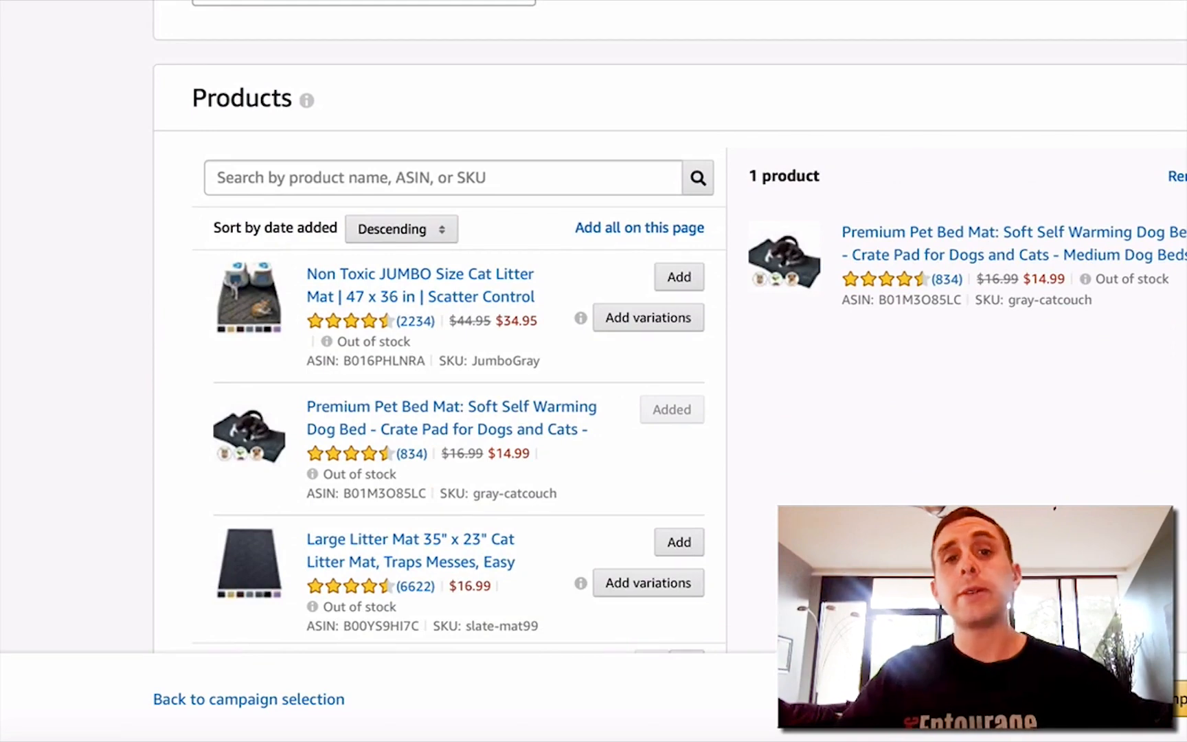
pyautogui.scroll(-5, 594, 326)
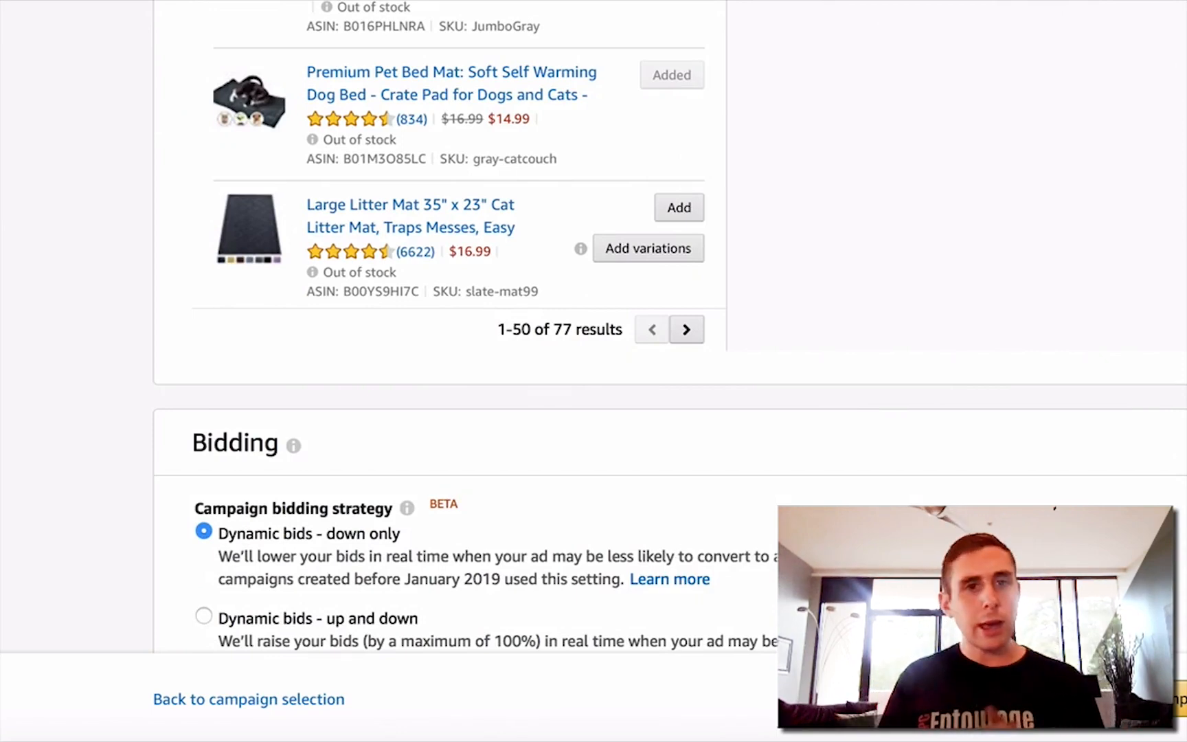
pyautogui.scroll(-5, 481, 343)
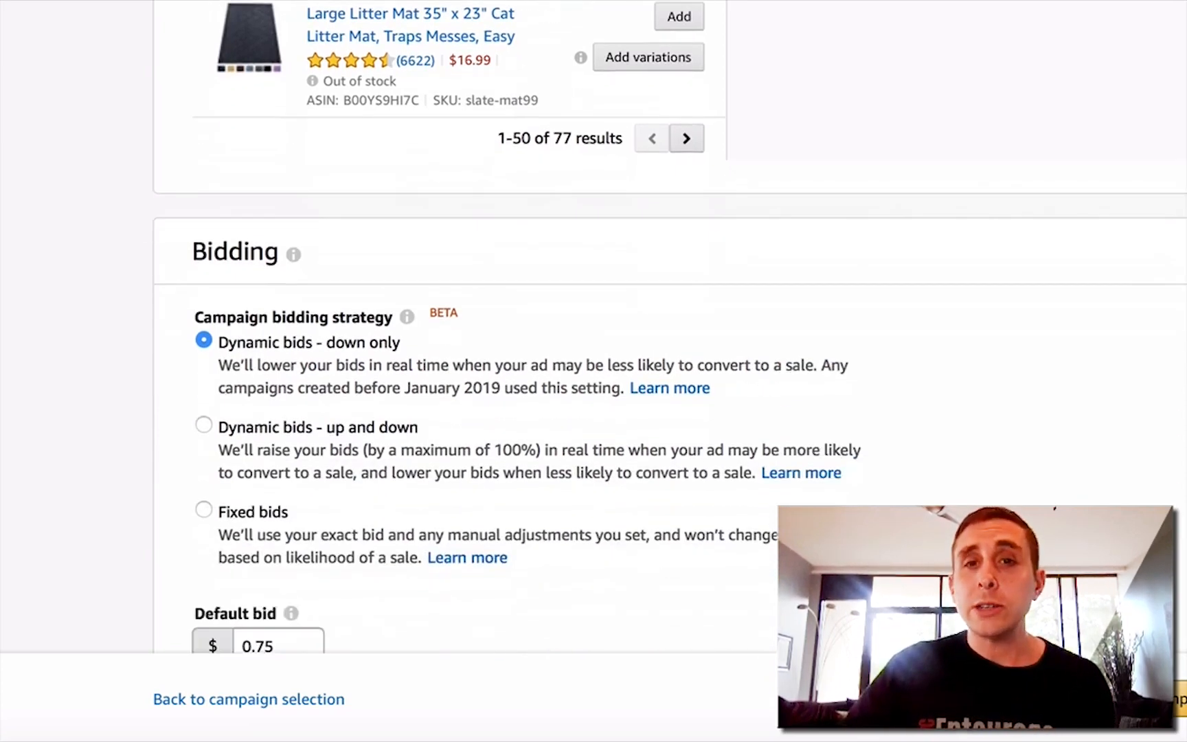
# Set the ad group's default bid to $1.00
pyautogui.scroll(-1, 669, 327)
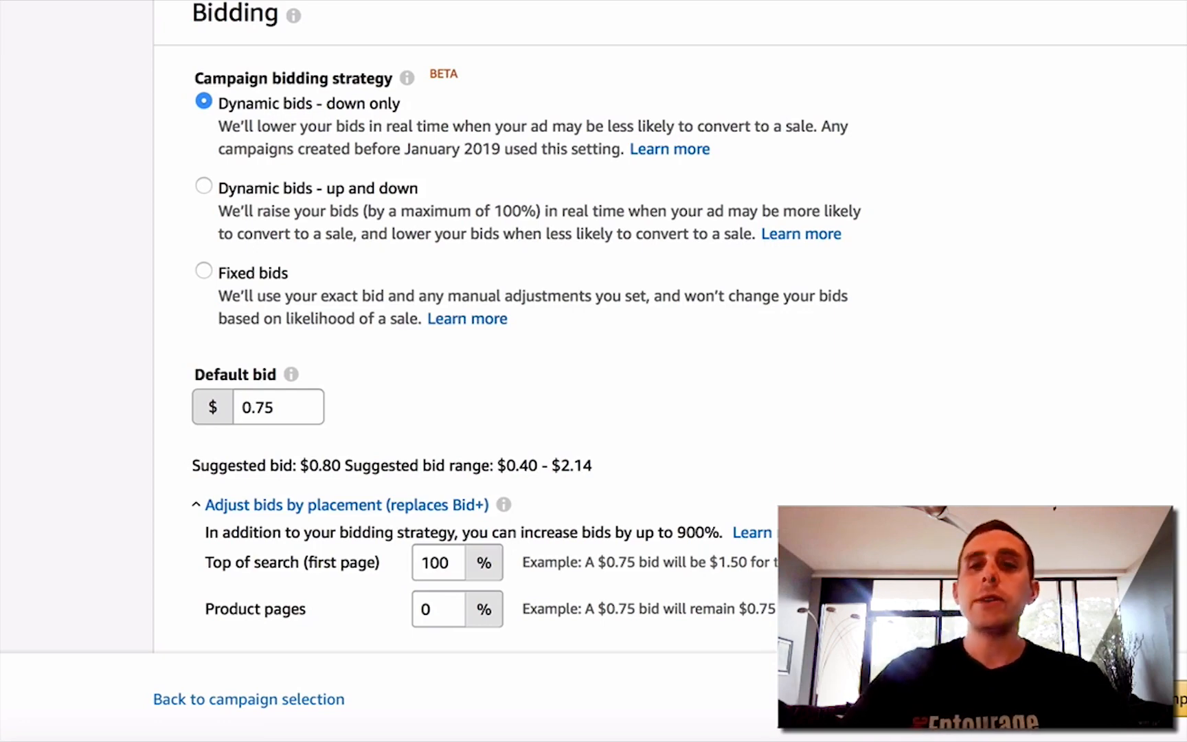
pyautogui.scroll(-3, 522, 148)
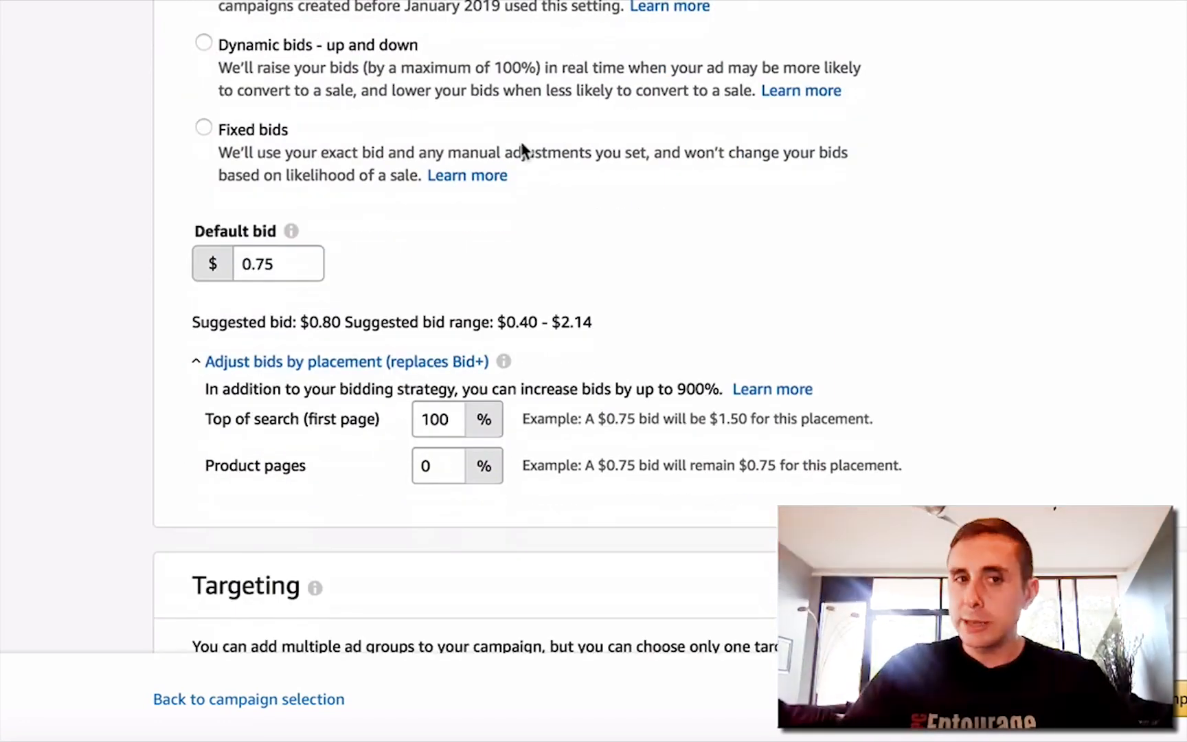
pyautogui.doubleClick(281, 264)
pyautogui.write('1')
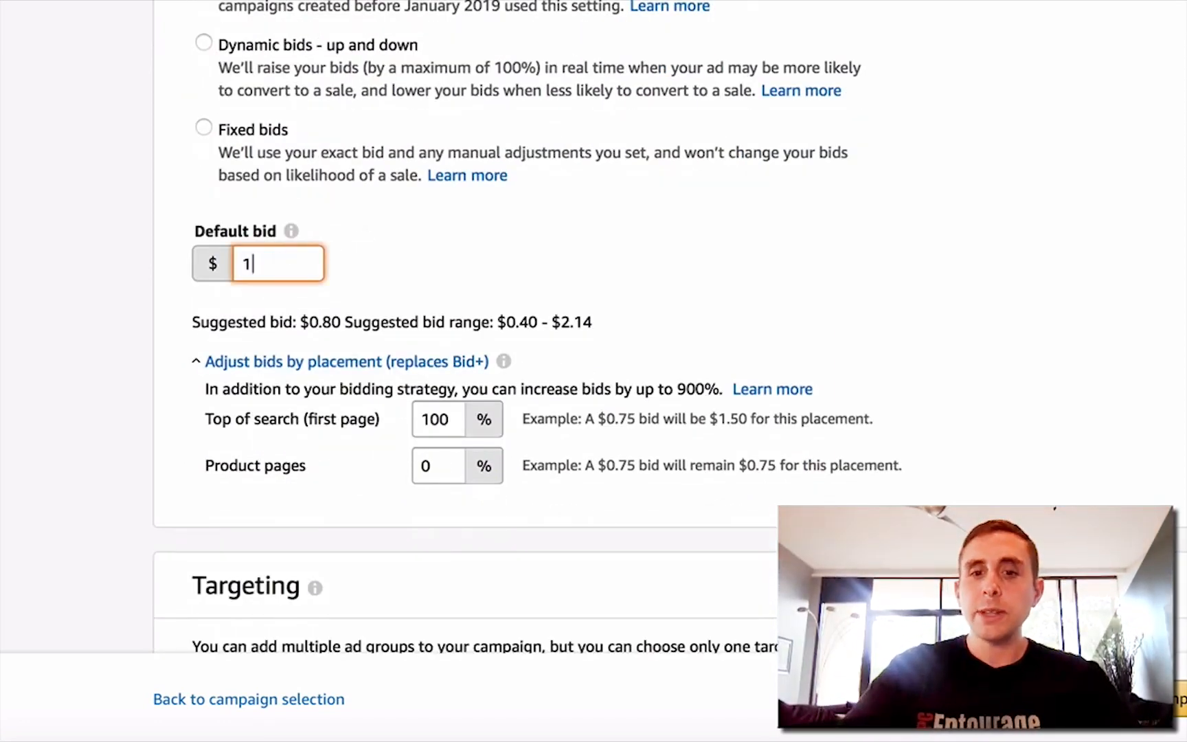
pyautogui.write('000')
pyautogui.press('BackSpace')
pyautogui.press('BackSpace')
pyautogui.press('BackSpace')
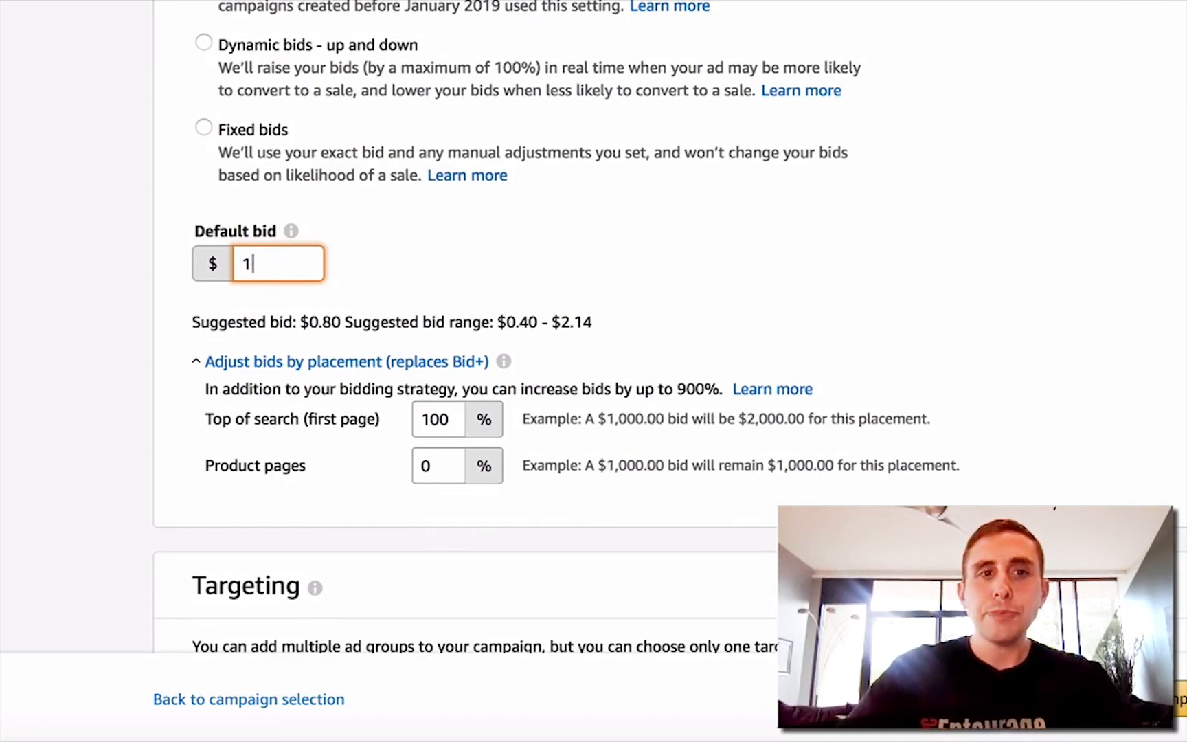
pyautogui.write('.00')
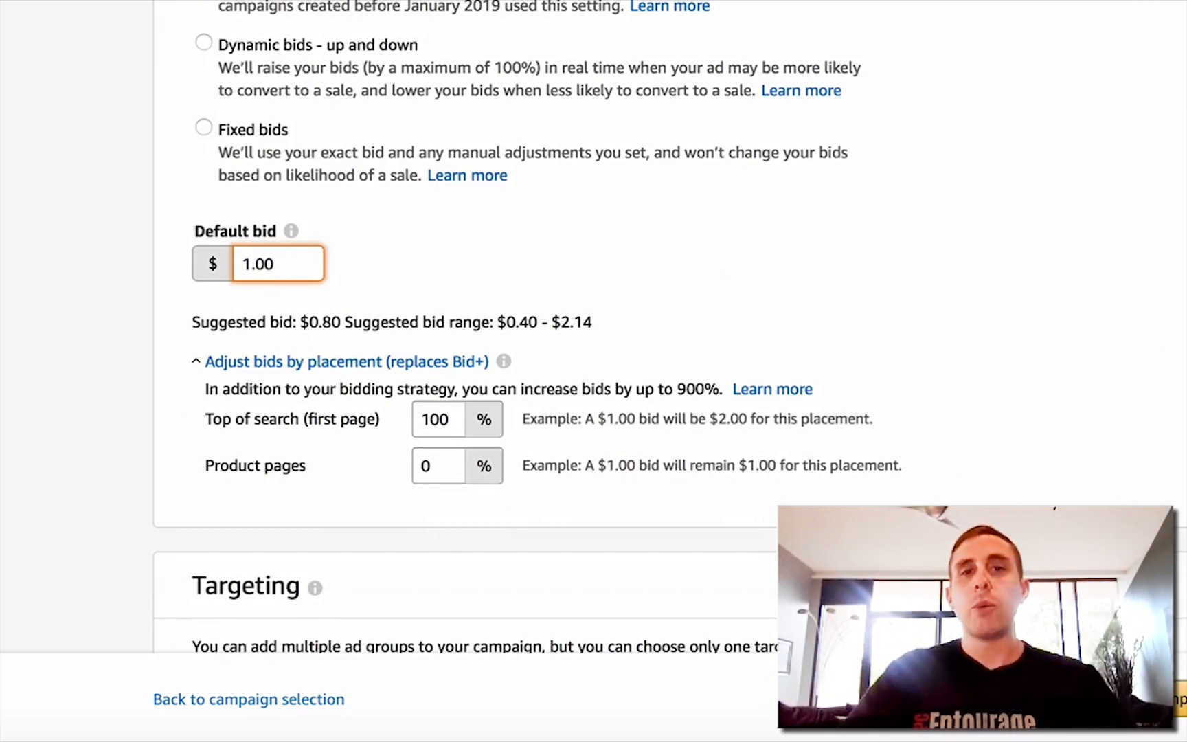
pyautogui.press('Tab')
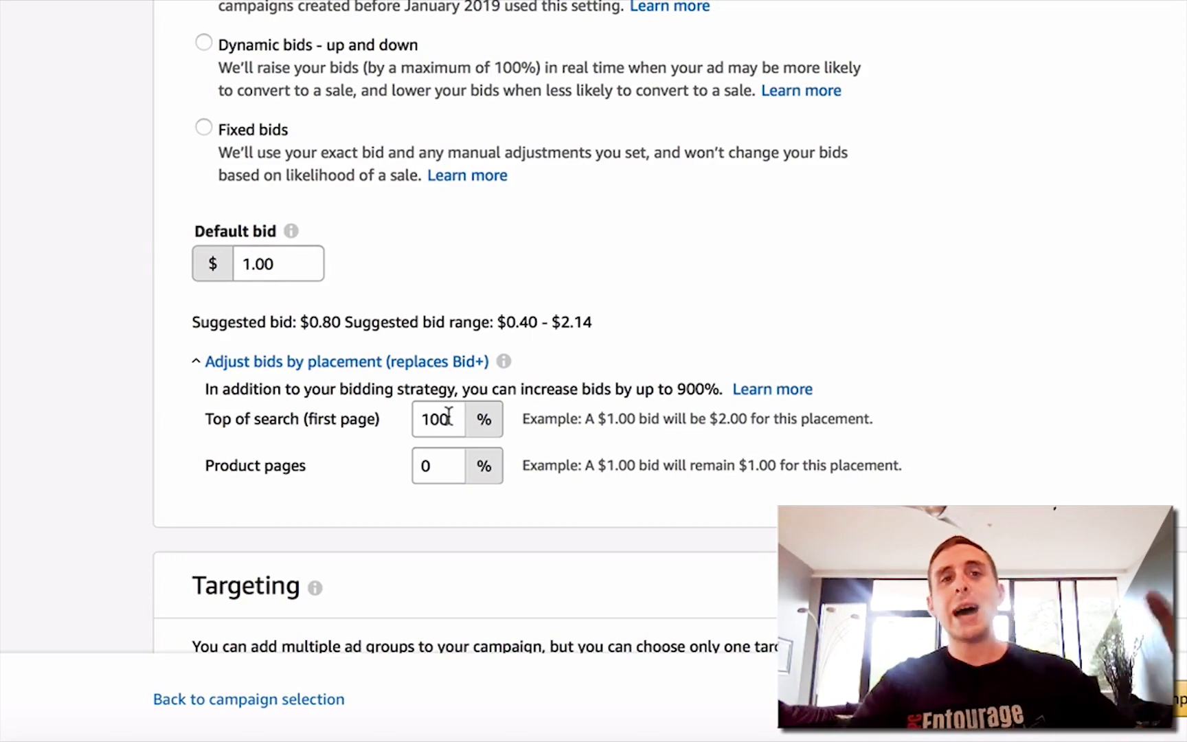
pyautogui.click(452, 467)
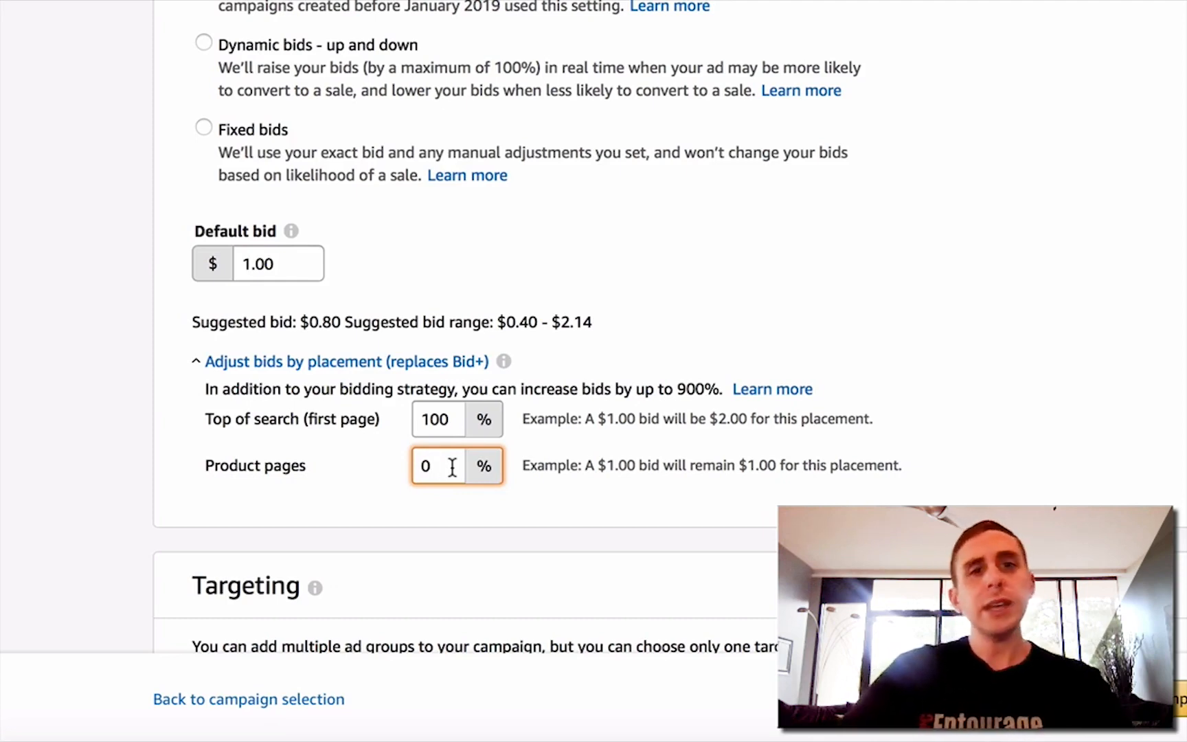
pyautogui.click(1024, 407)
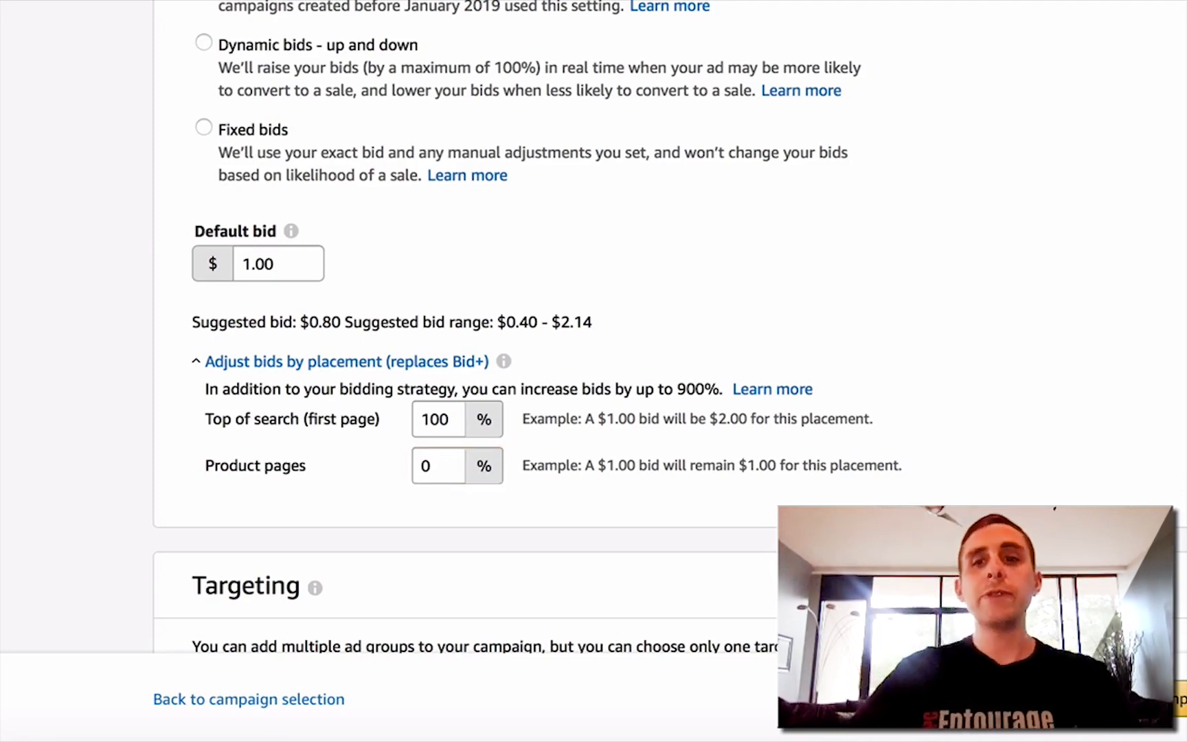
# Switch the keyword section to manual keyword entry and set the match type to Phrase
pyautogui.scroll(-1, 669, 327)
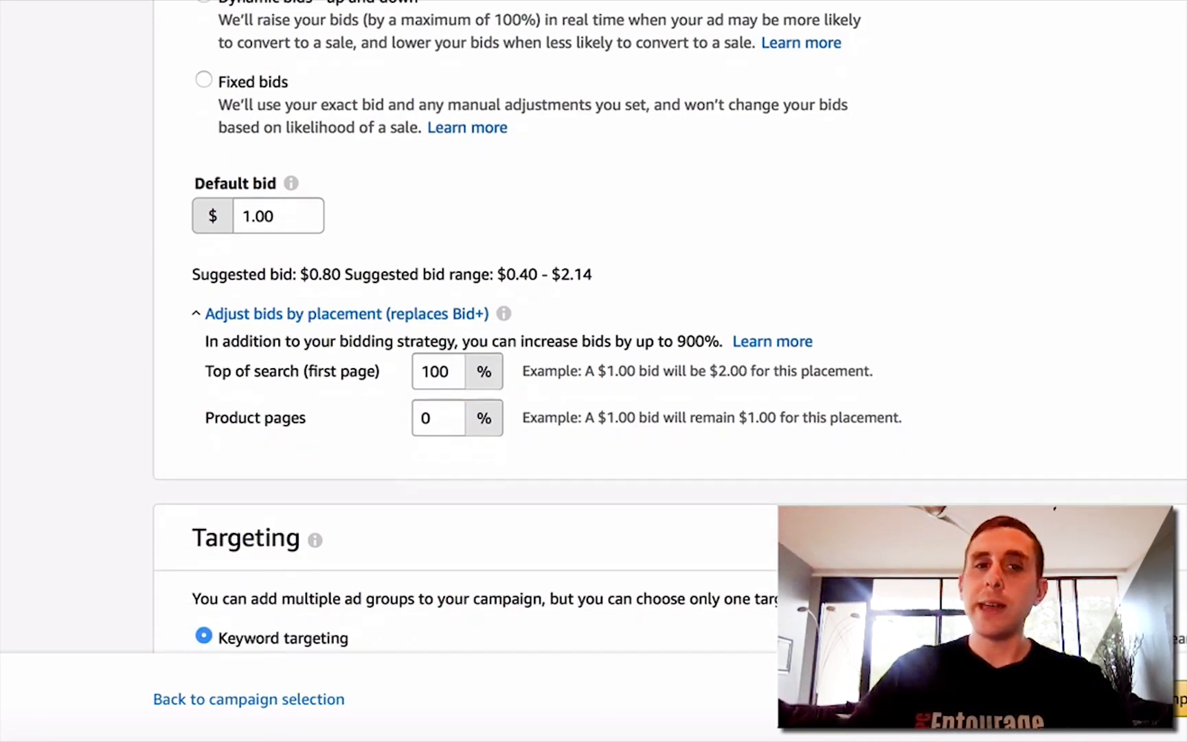
pyautogui.scroll(-8, 669, 327)
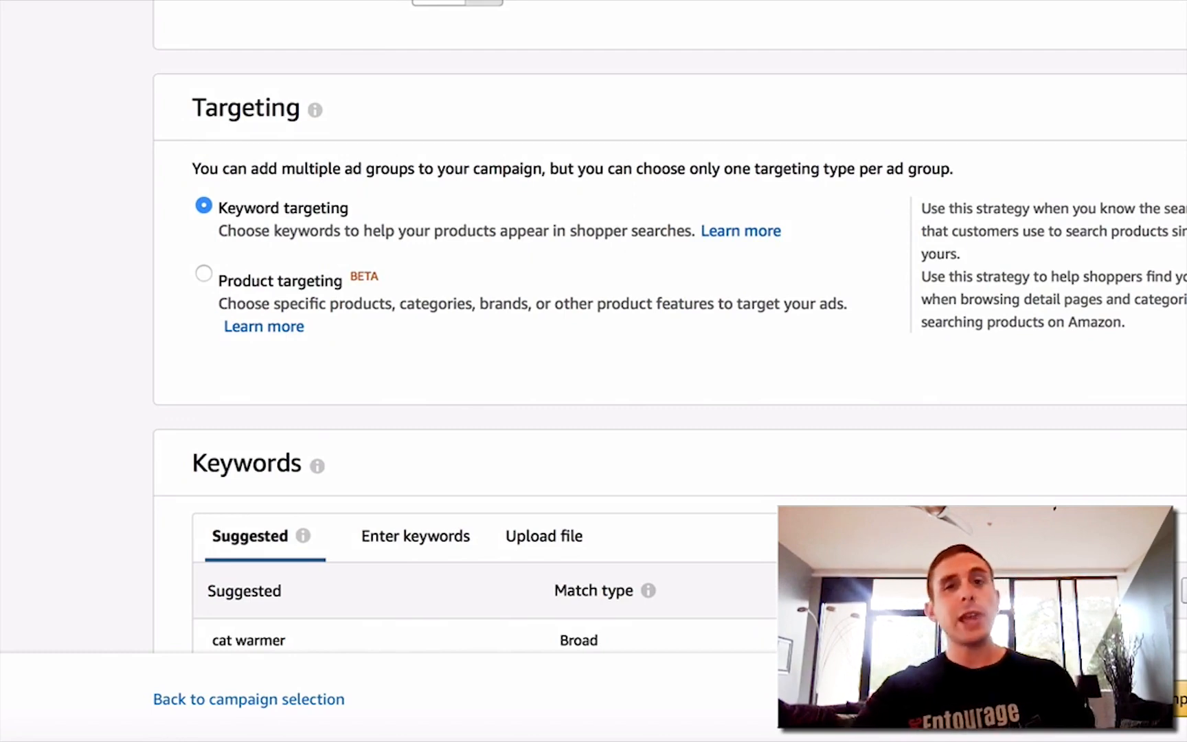
pyautogui.scroll(-3, 952, 430)
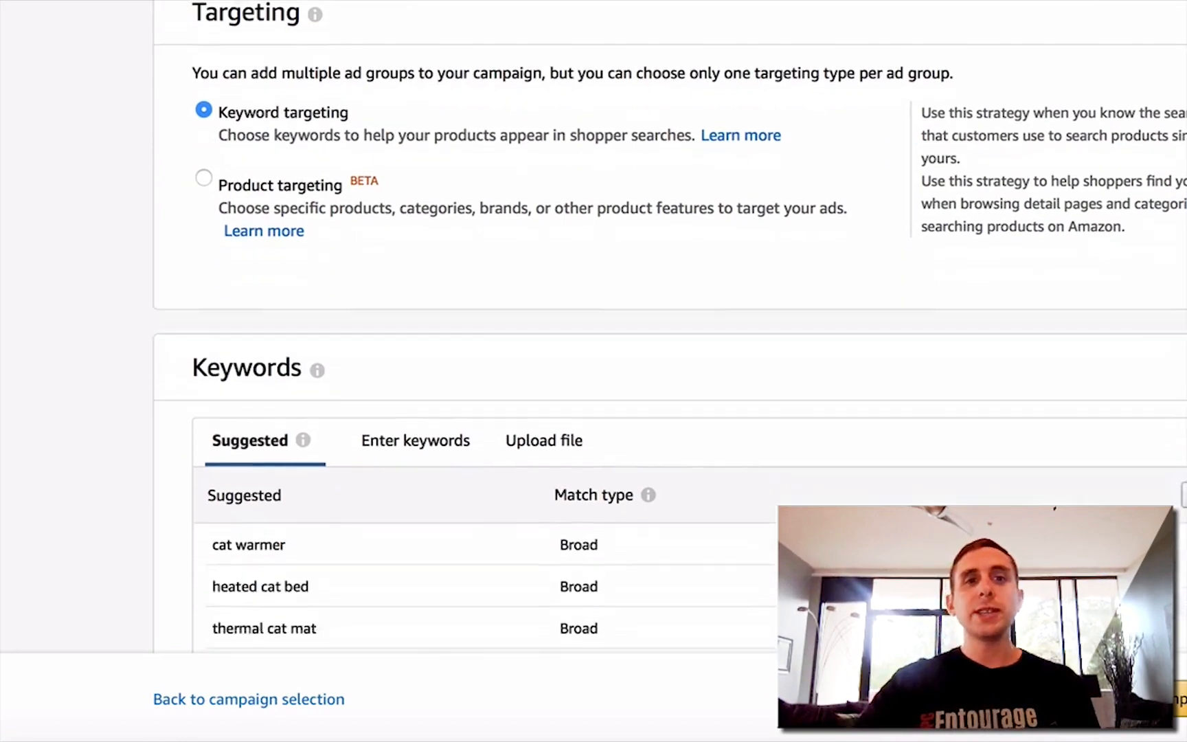
pyautogui.click(439, 354)
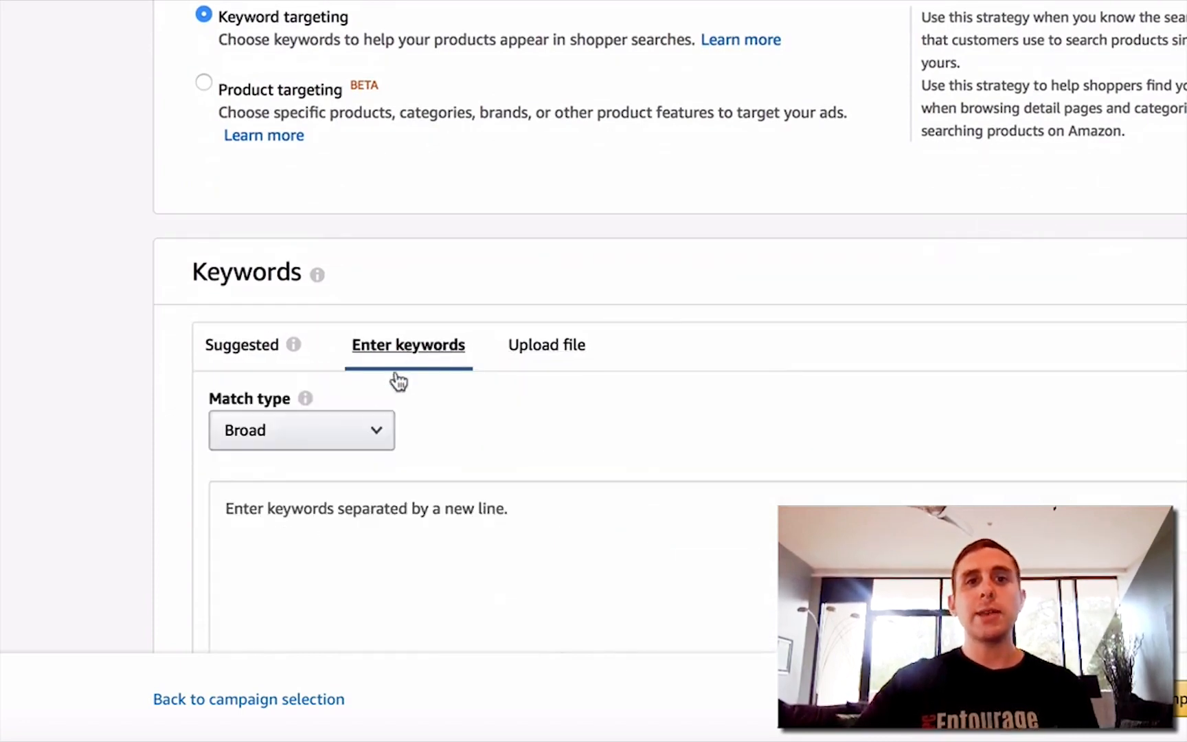
pyautogui.click(362, 439)
pyautogui.click(335, 464)
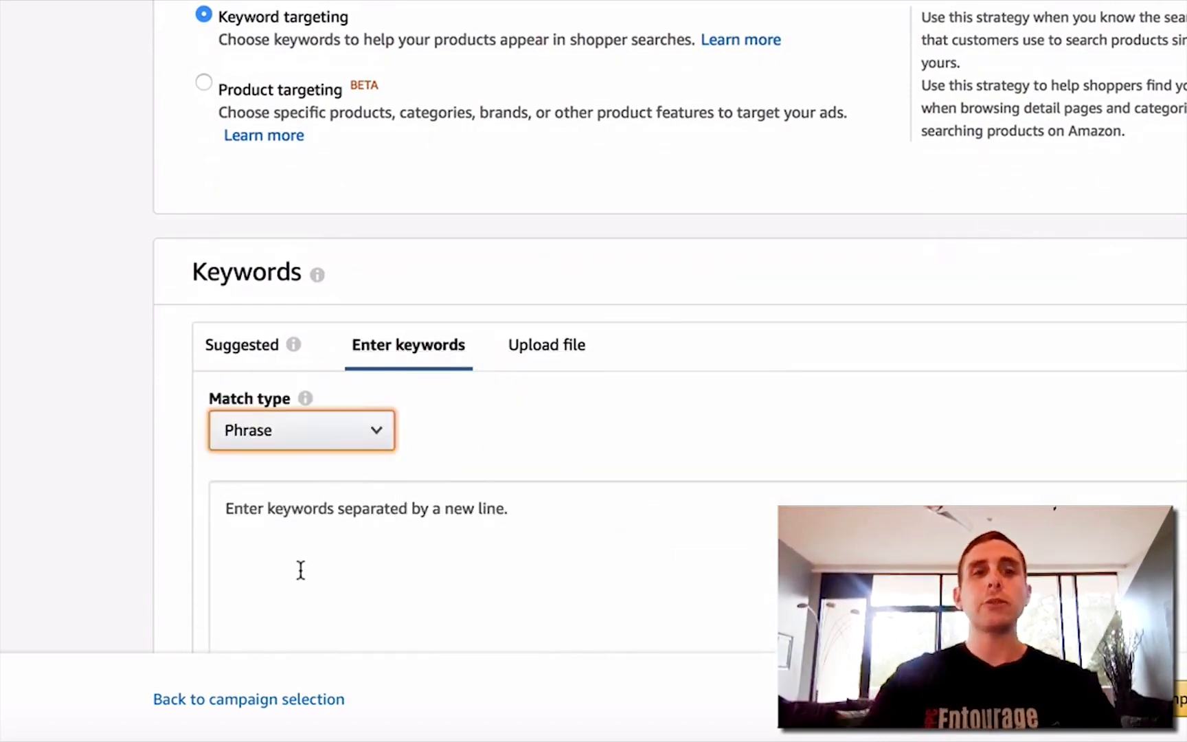
# Enter the placeholder keywords ndklwldkw, djwbjfkw and hdjwndjkq on separate lines in the keyword list
pyautogui.click(291, 636)
pyautogui.write('ndklwldkw')
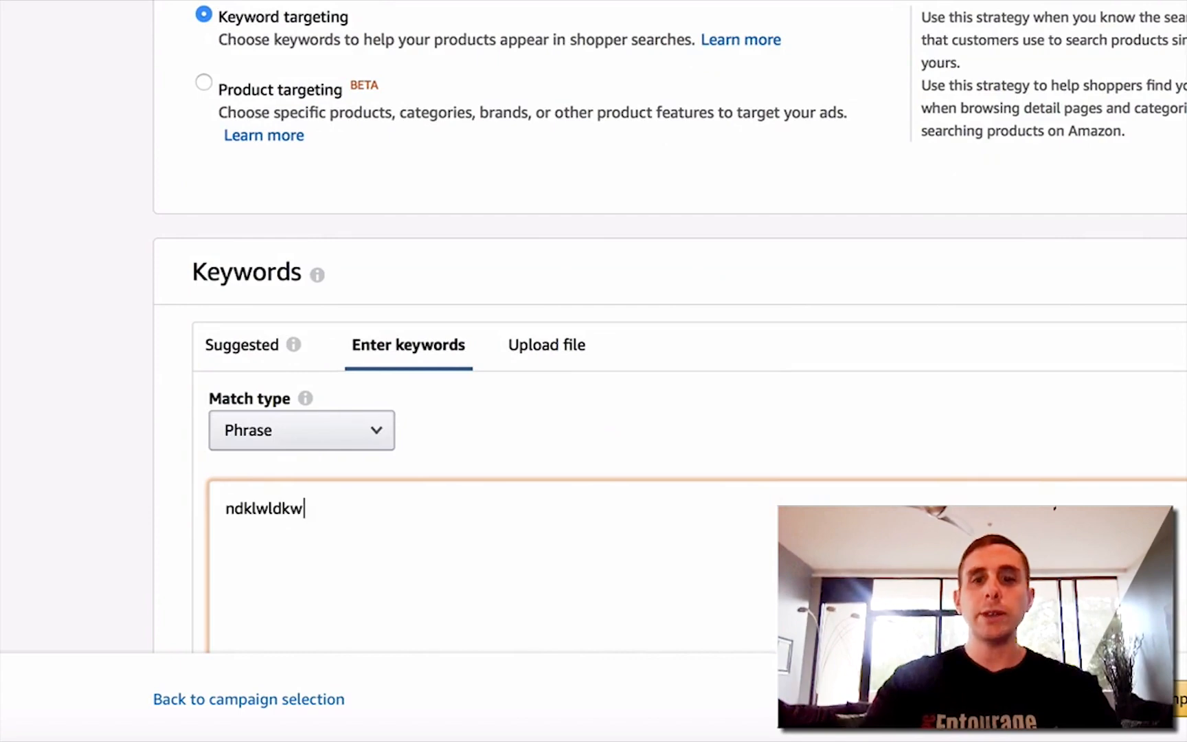
pyautogui.press('Return')
pyautogui.write('djwbjfkw')
pyautogui.press('Return')
pyautogui.write('hdjwndjkq')
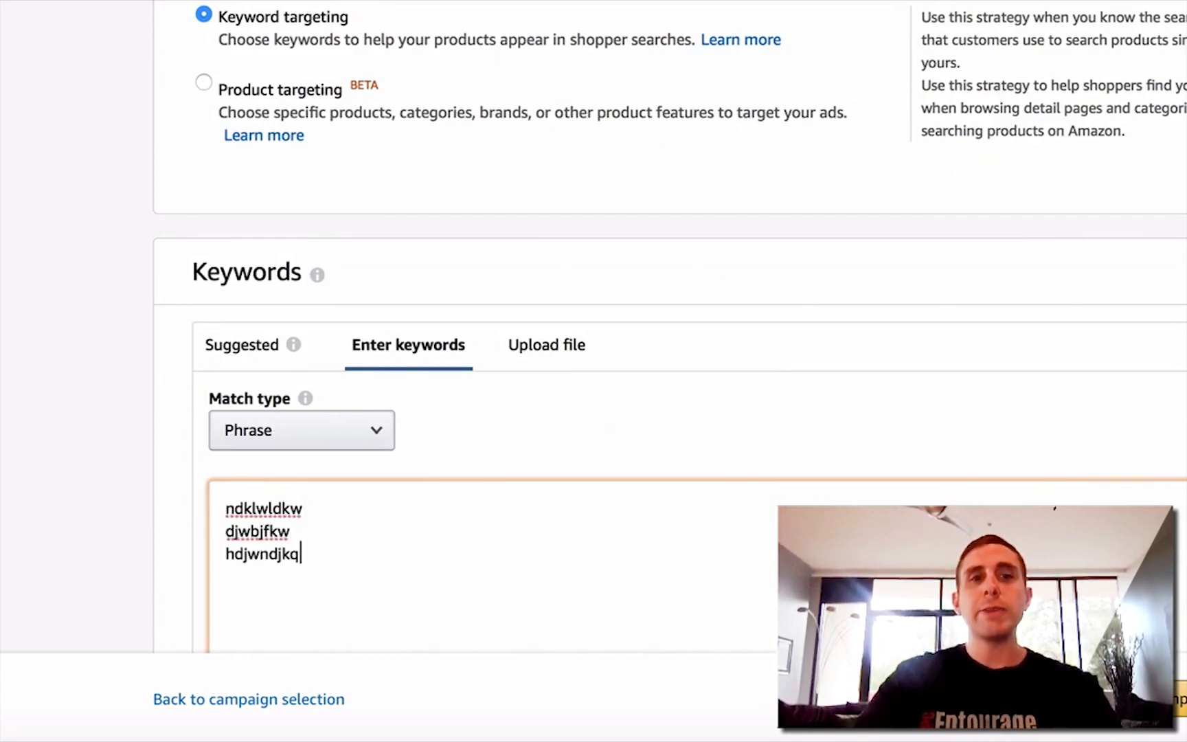
pyautogui.click(1178, 446)
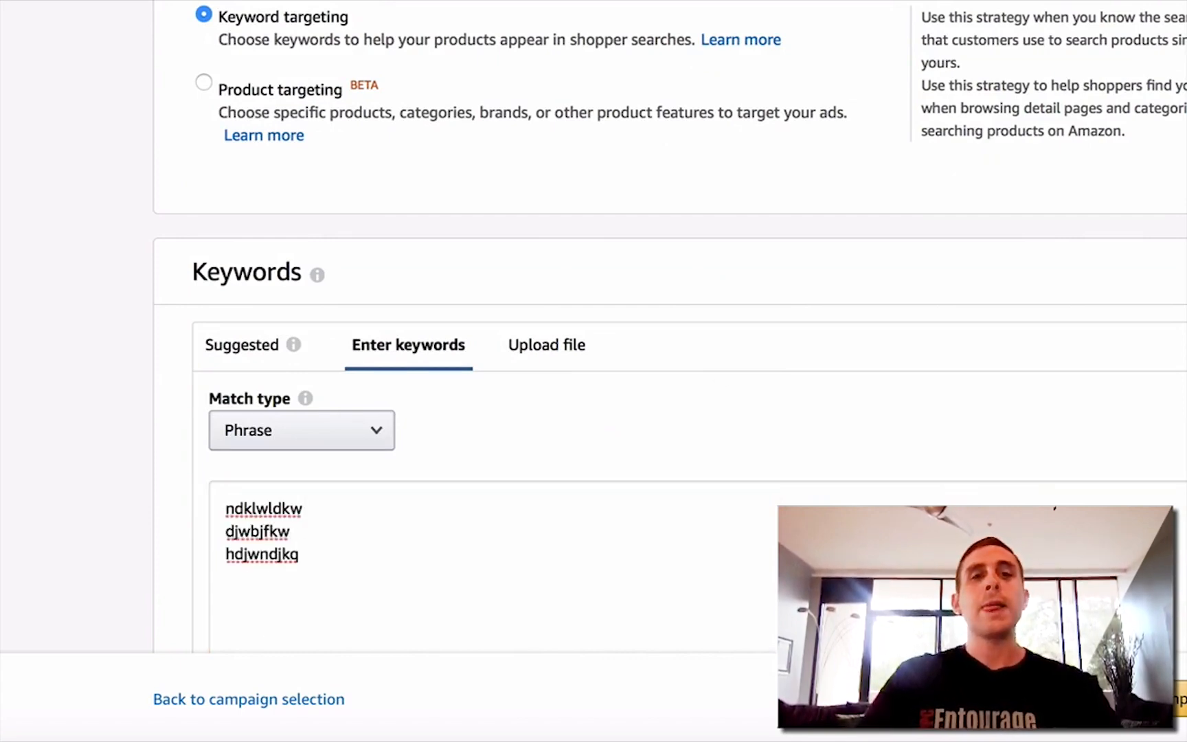
# Enter outdoor cat cave in the negative keywords list and set the negative match type to Negative exact
pyautogui.scroll(-2, 670, 309)
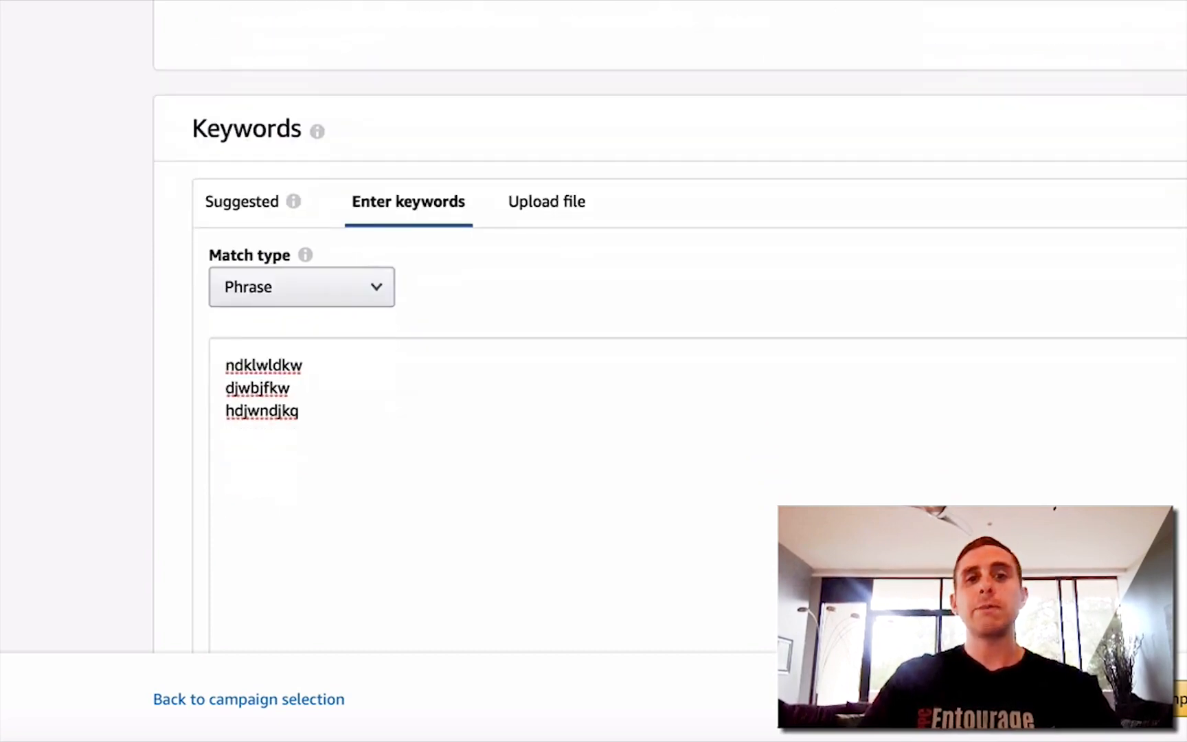
pyautogui.scroll(1, 670, 309)
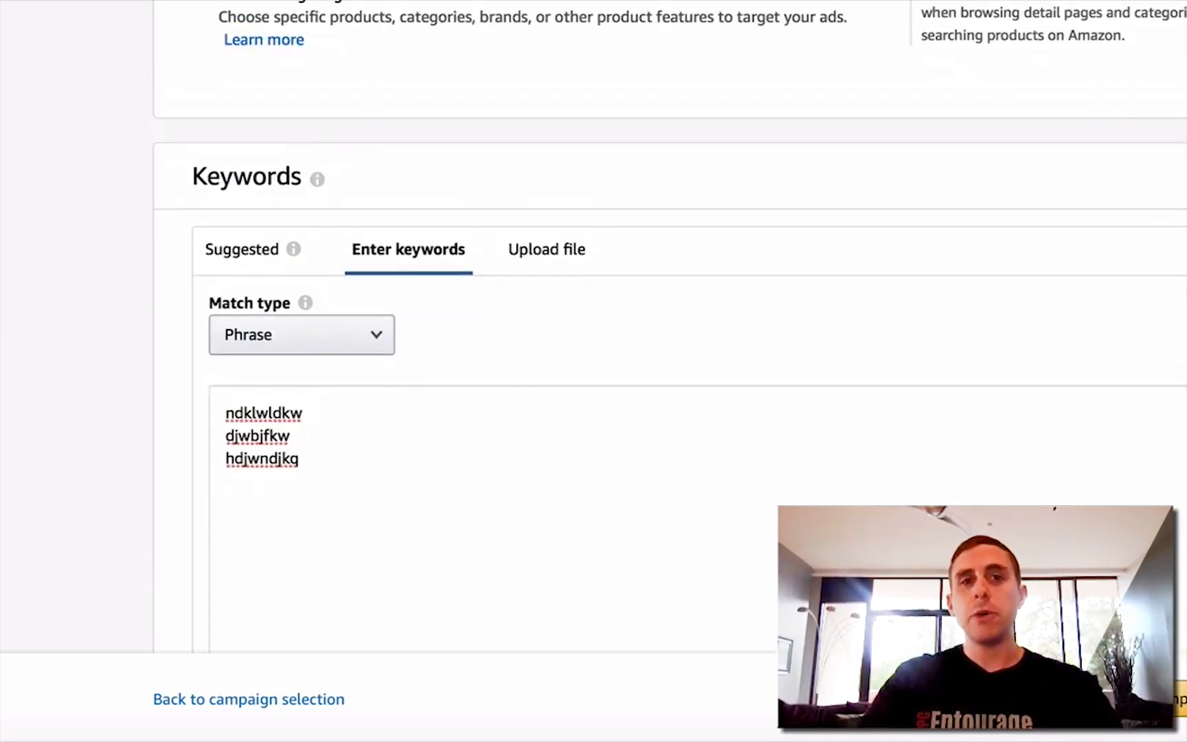
pyautogui.scroll(-1, 670, 309)
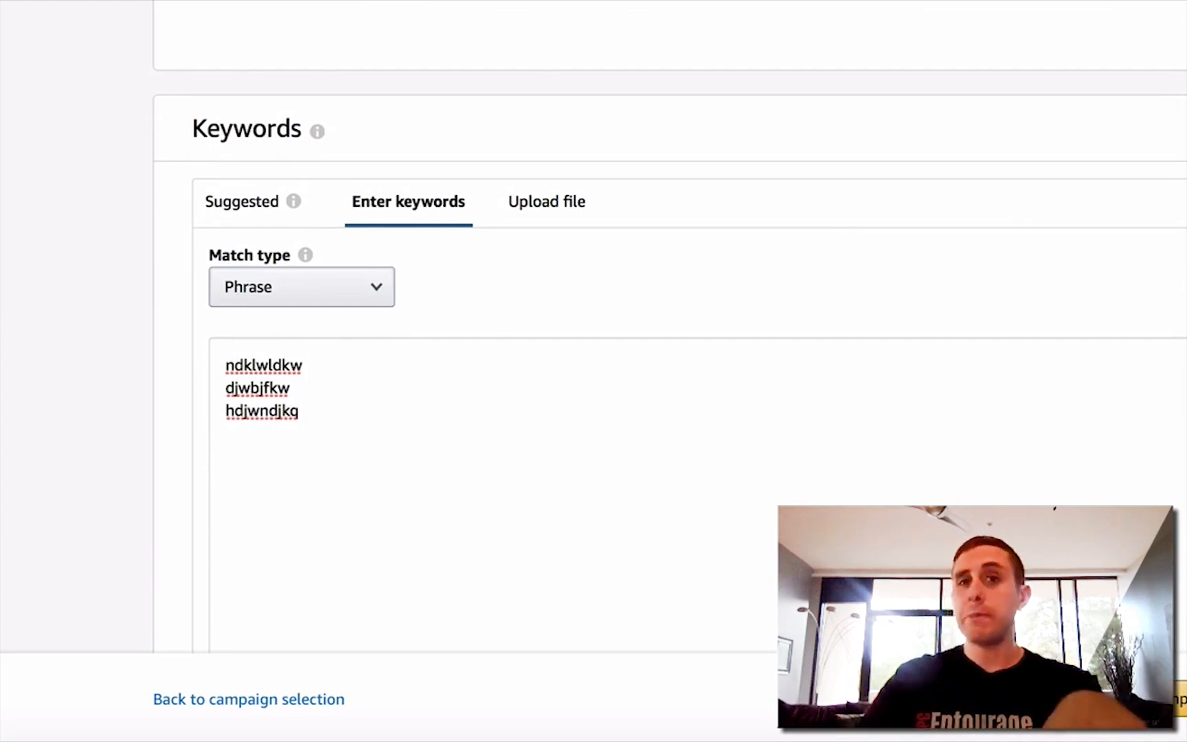
pyautogui.scroll(-10, 670, 344)
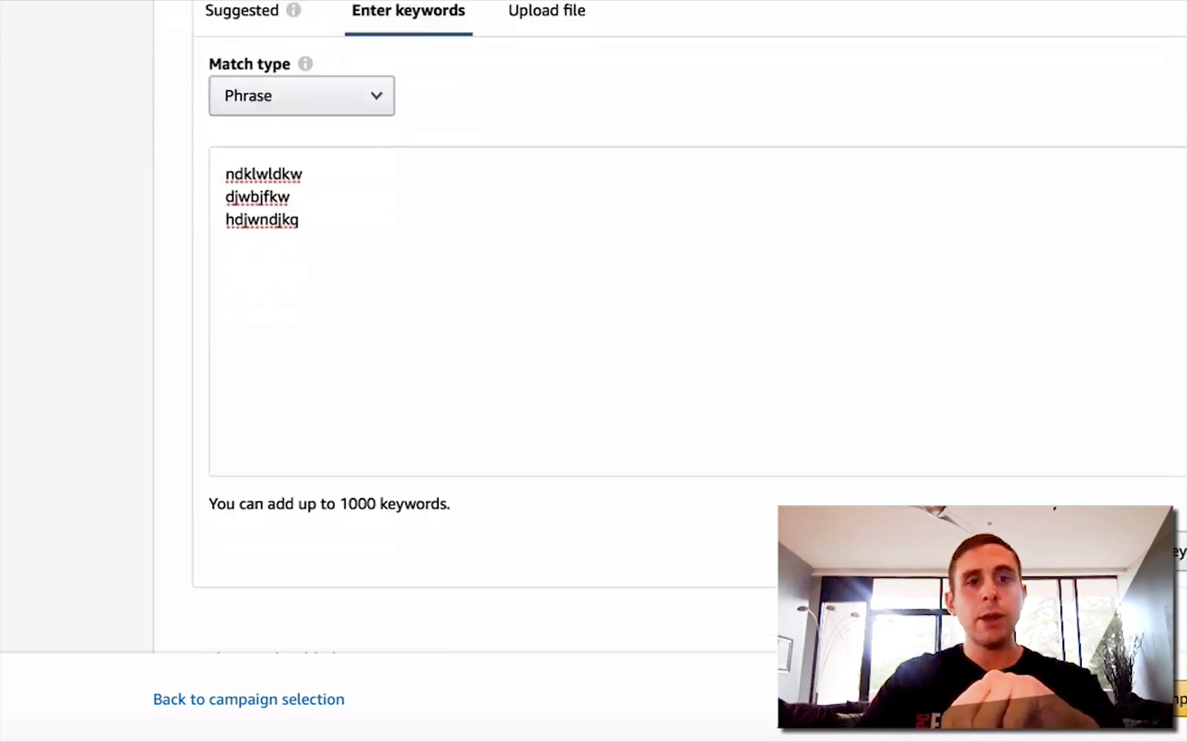
pyautogui.scroll(1, 670, 343)
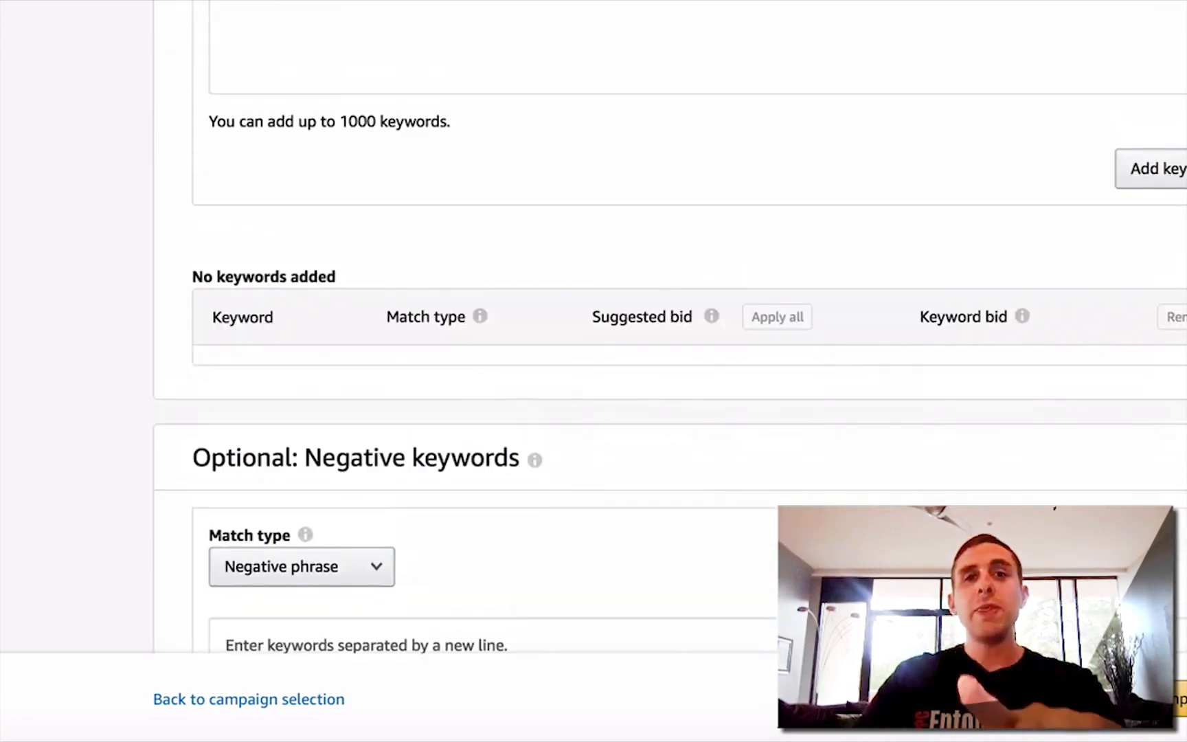
pyautogui.scroll(-5, 670, 343)
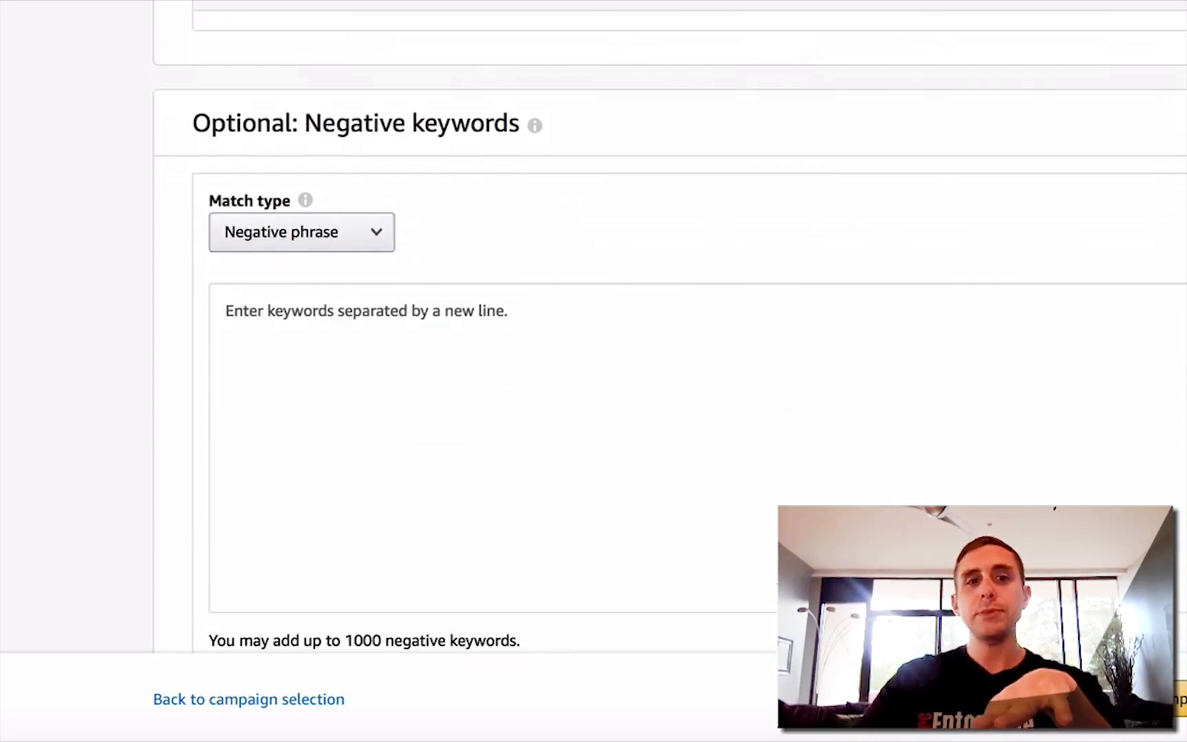
pyautogui.click(819, 475)
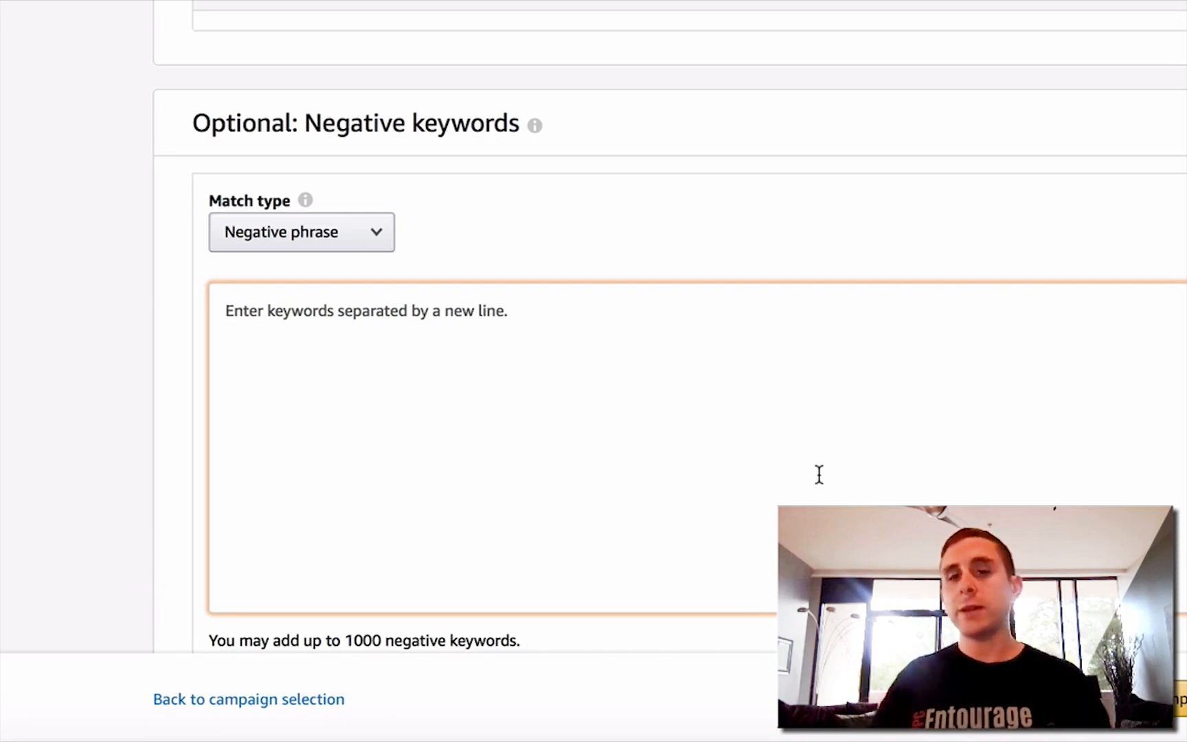
pyautogui.write('outc')
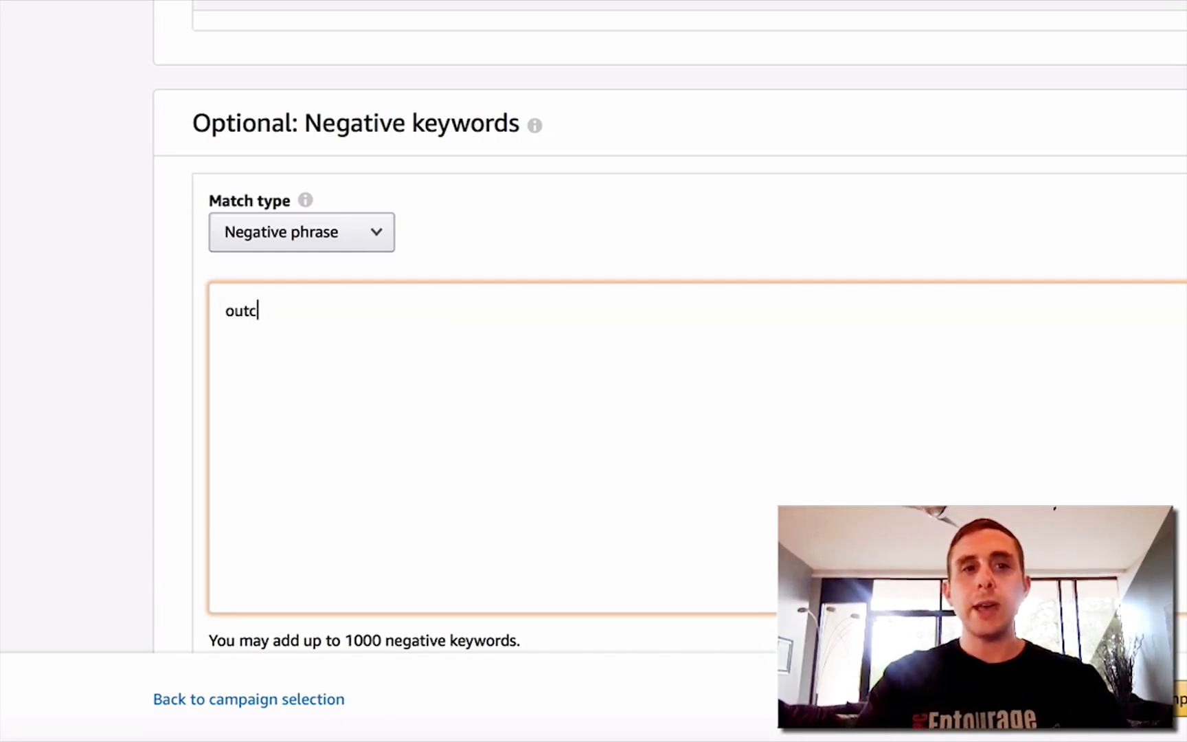
pyautogui.press('BackSpace')
pyautogui.write('door cat ')
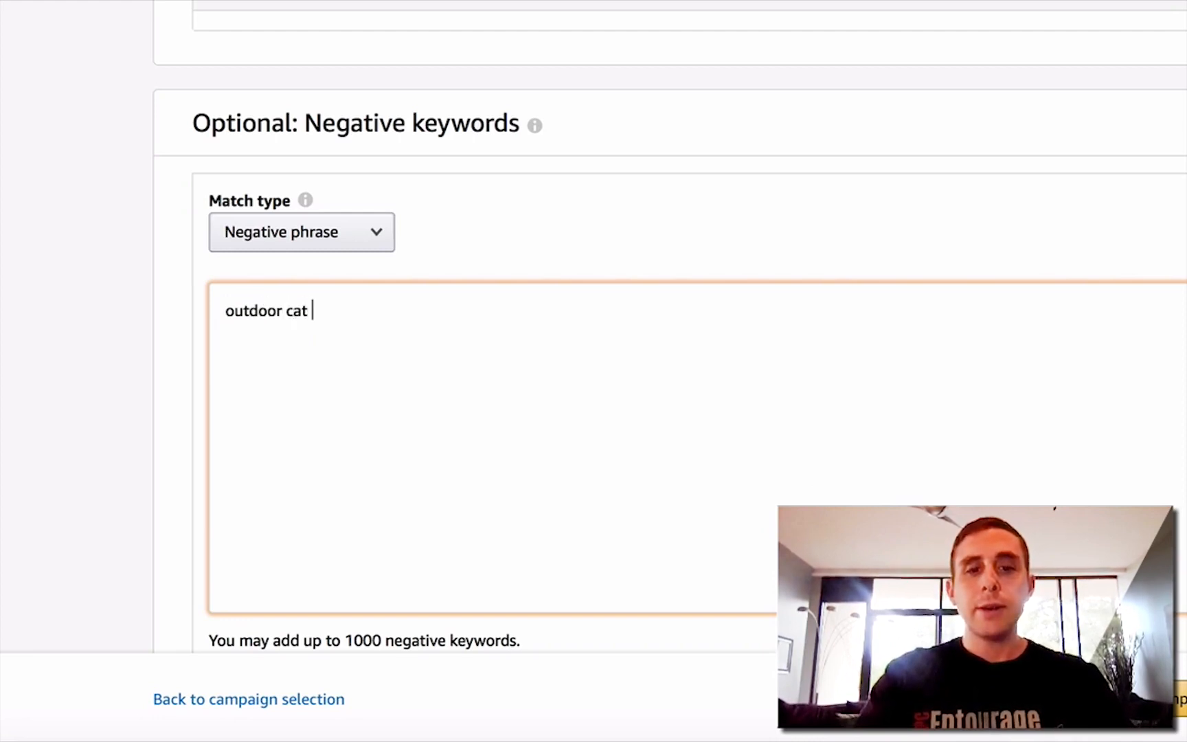
pyautogui.write('cave')
pyautogui.click(376, 242)
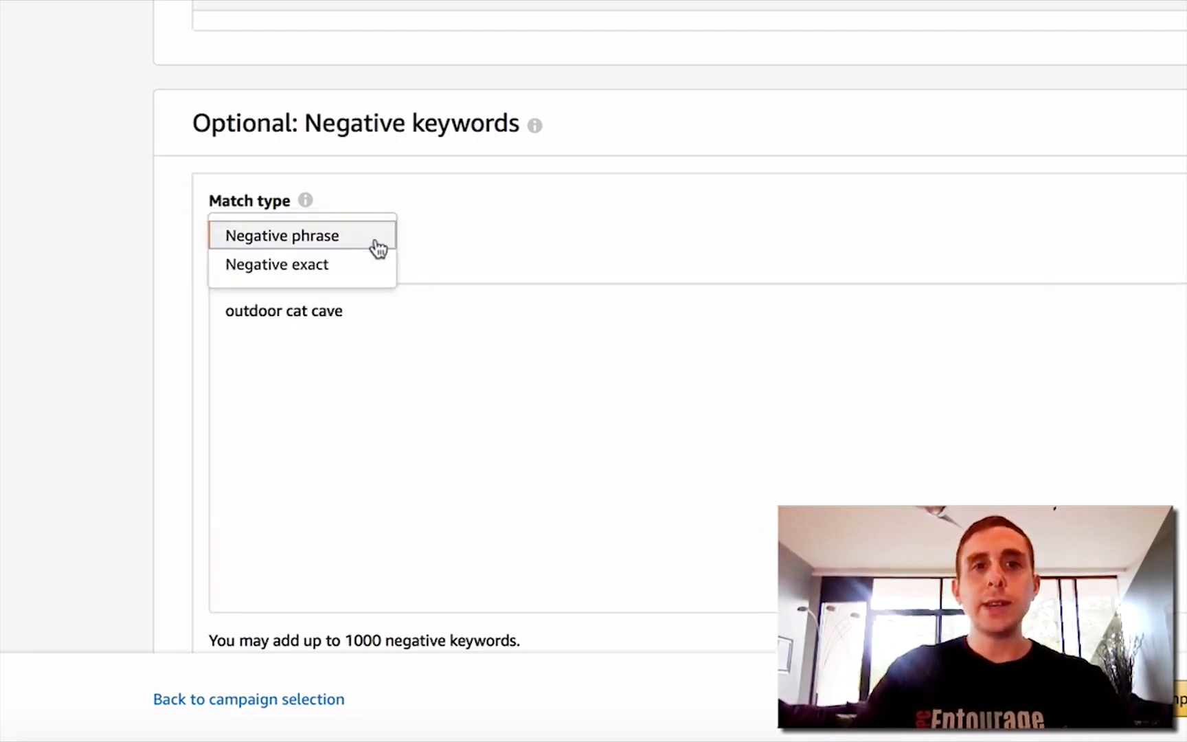
pyautogui.click(360, 266)
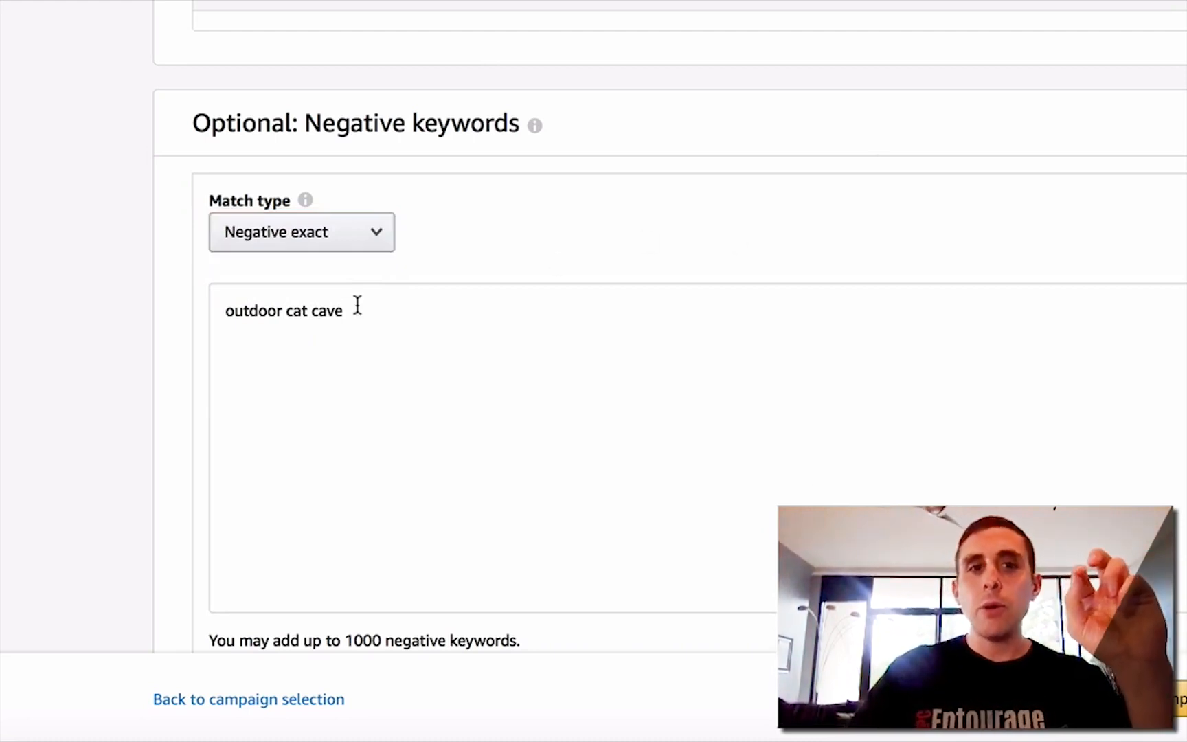
# Shorten the negative keyword entry to outdoor and set the negative match type to Negative phrase
pyautogui.moveTo(288, 310); pyautogui.dragTo(490, 307)
pyautogui.press('BackSpace')
pyautogui.press('BackSpace')
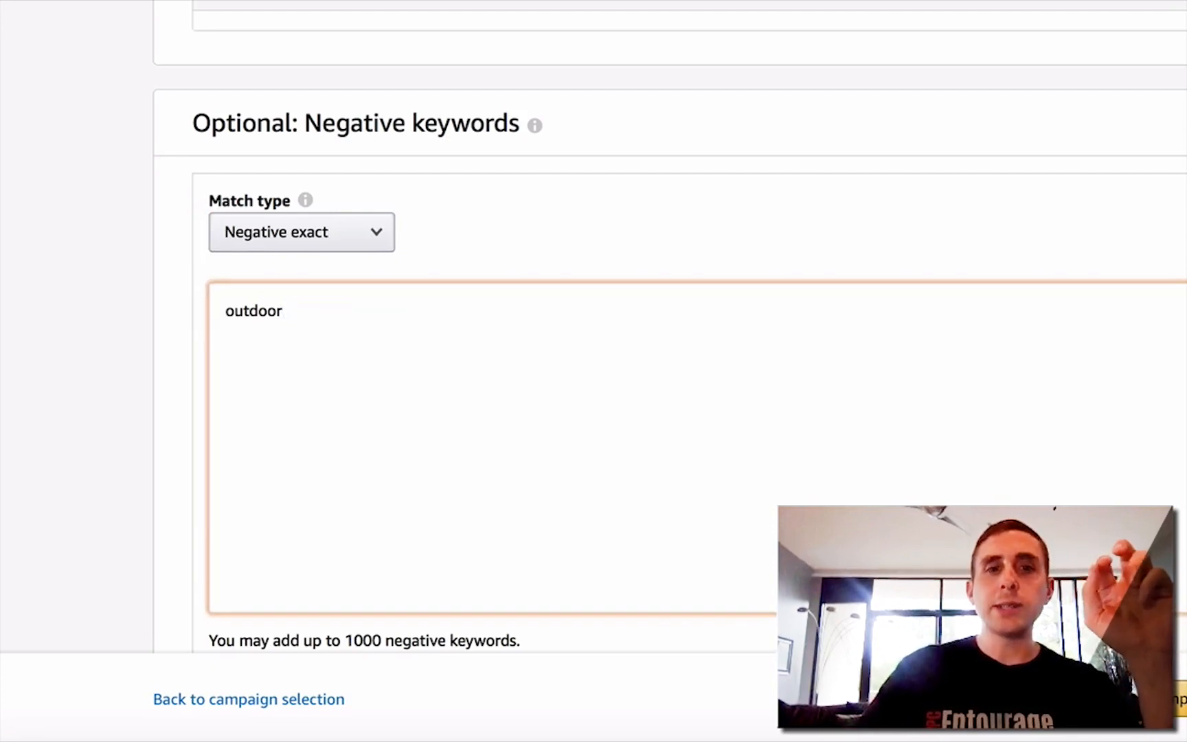
pyautogui.click(390, 238)
pyautogui.click(341, 236)
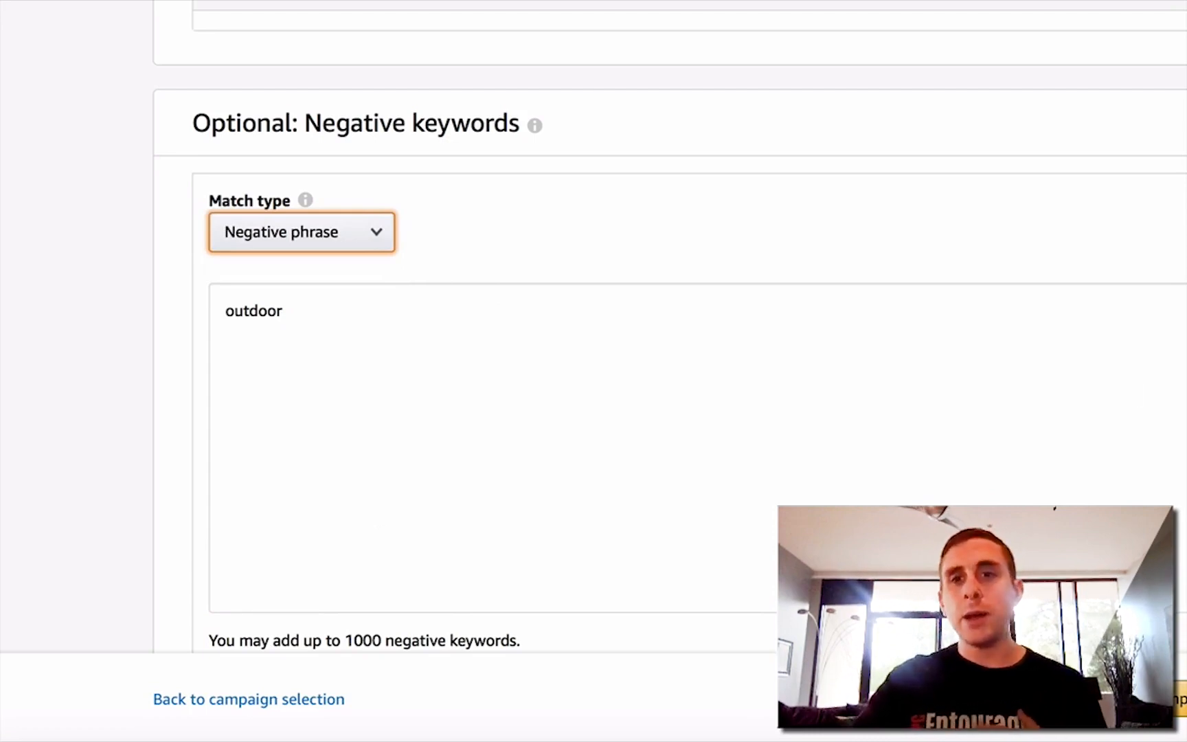
pyautogui.scroll(-1, 382, 537)
pyautogui.scroll(-5, 594, 343)
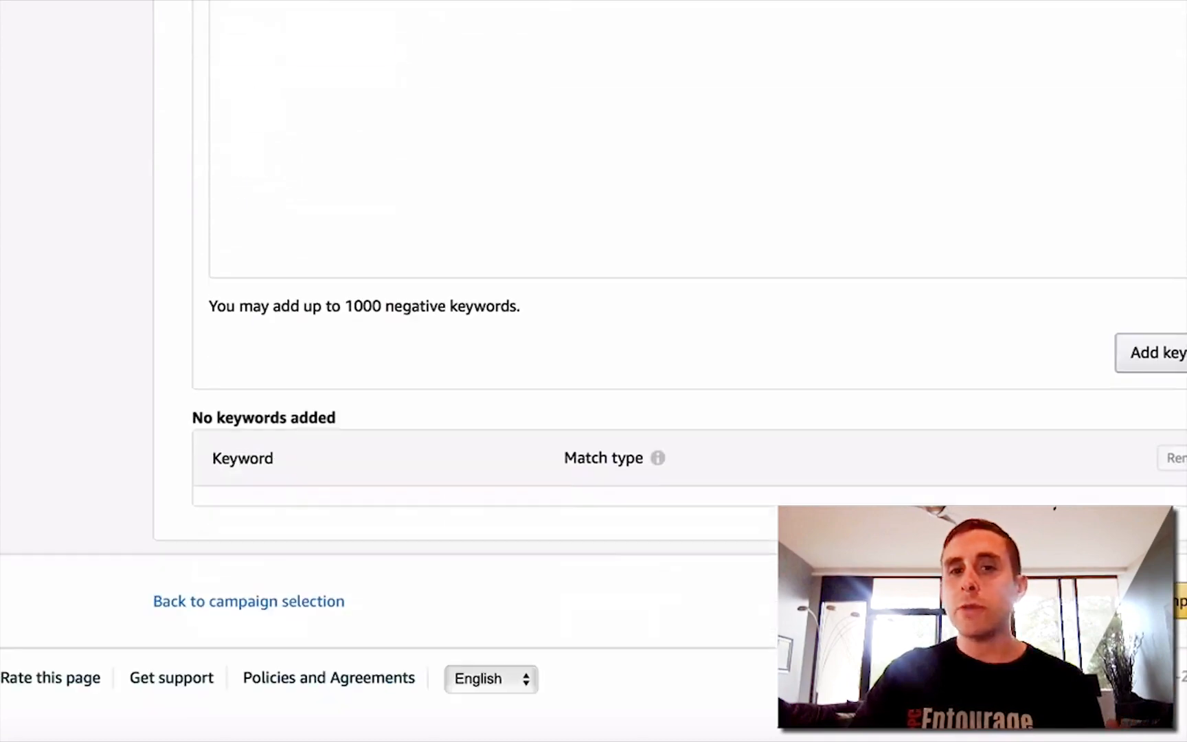